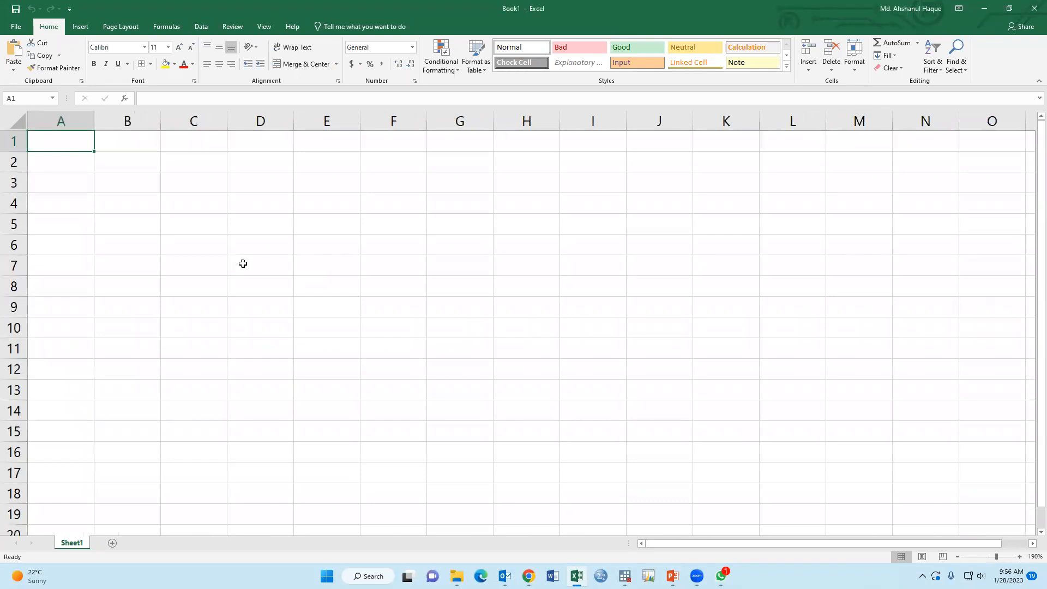
Step: Set the font of the whole worksheet to Times New Roman at size 14
{"action": "left_click", "coordinate": [18, 122]}
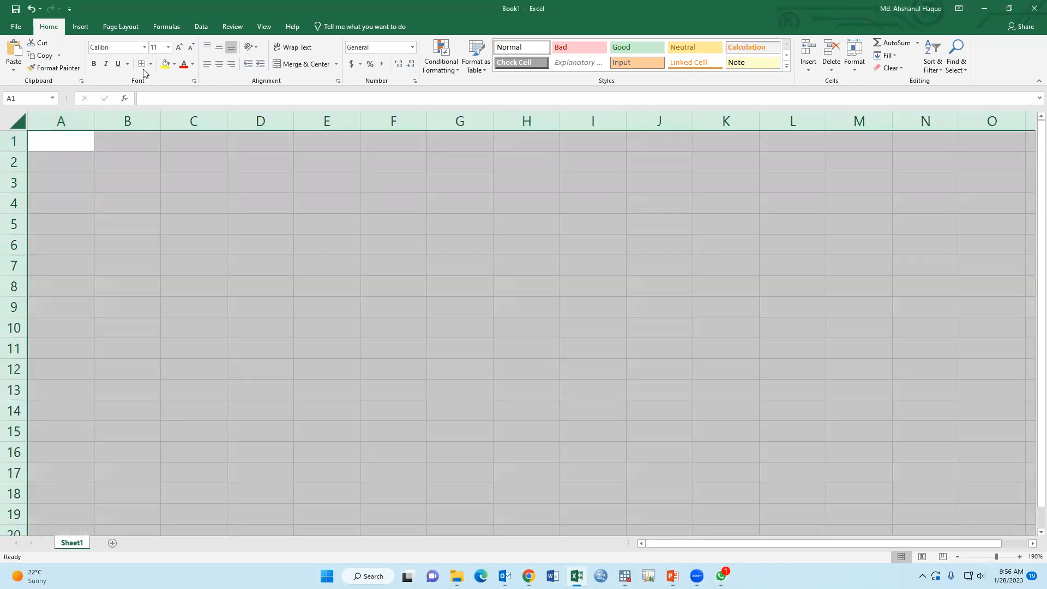
{"action": "left_click", "coordinate": [145, 48]}
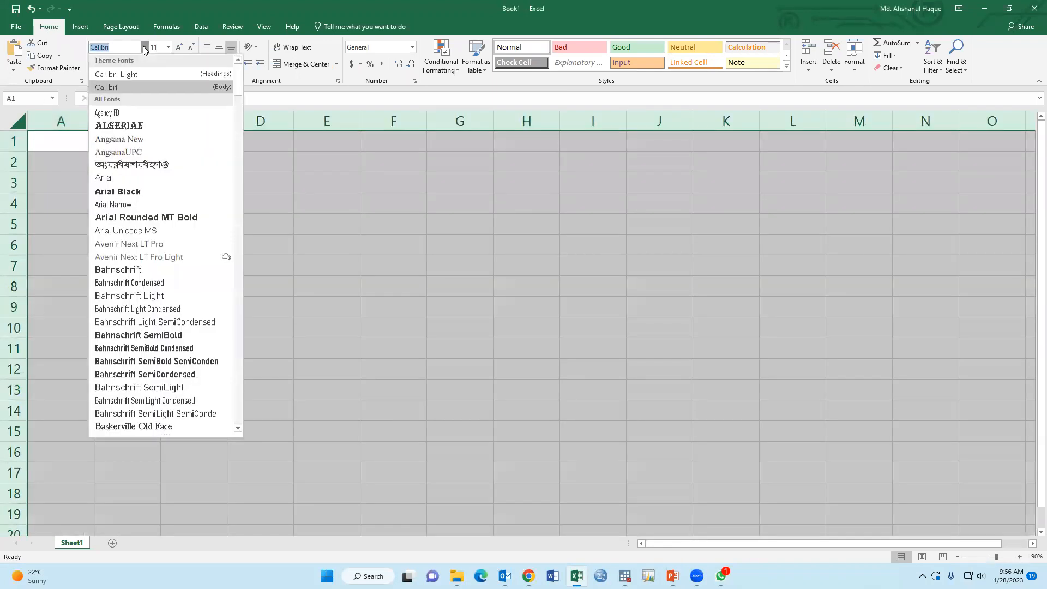
{"action": "type", "text": "Times New Roman"}
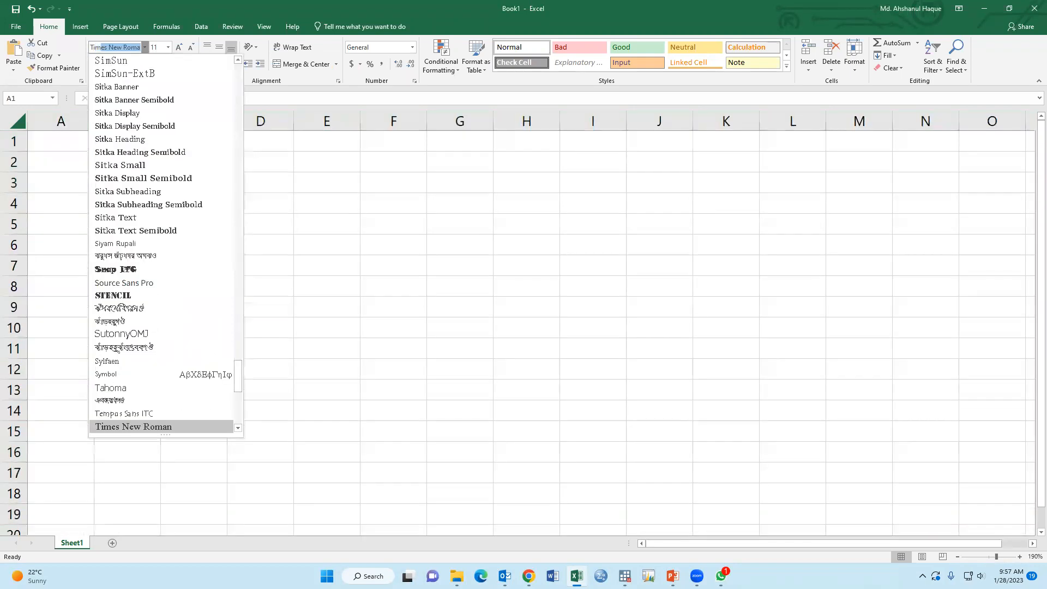
{"action": "key", "text": "Return"}
{"action": "left_click", "coordinate": [168, 48]}
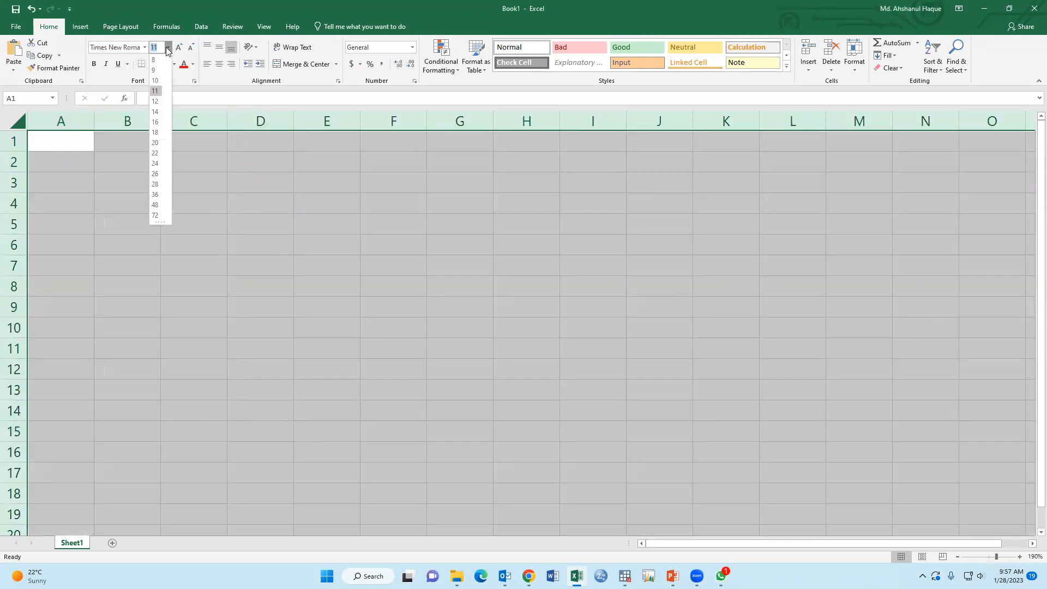
{"action": "left_click", "coordinate": [156, 114]}
Step: Enter the headers Group, Srl and Random_number in A1:C1 and autofit column C to its text
{"action": "left_click", "coordinate": [81, 146]}
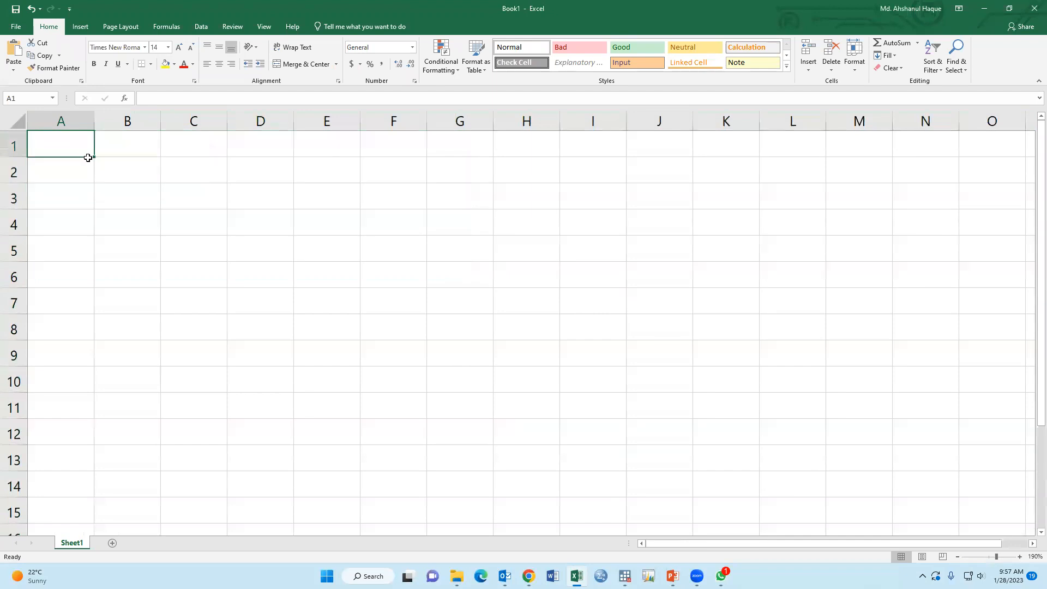
{"action": "type", "text": "Group"}
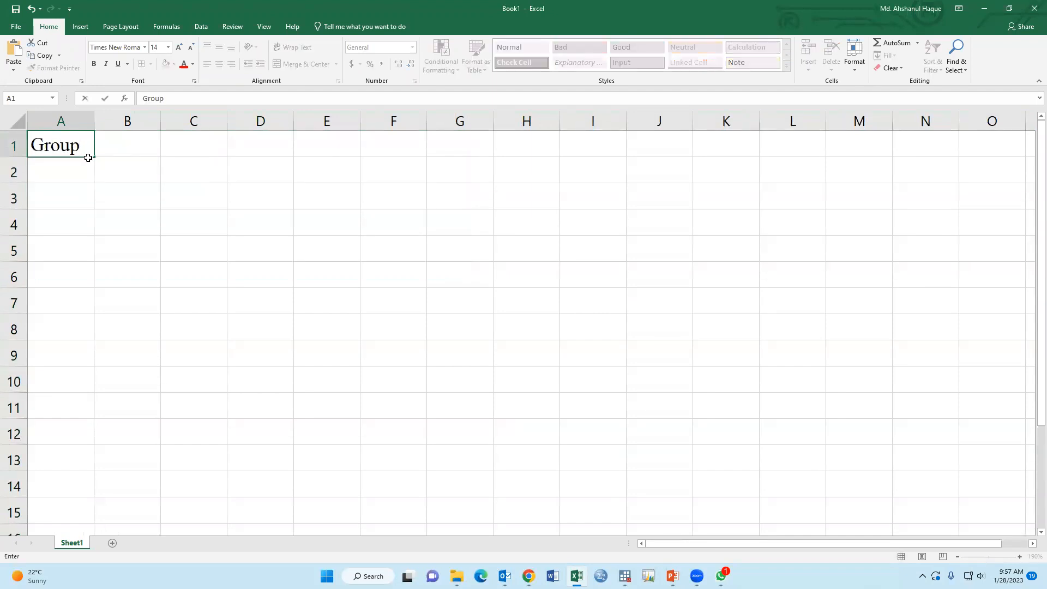
{"action": "key", "text": "Tab"}
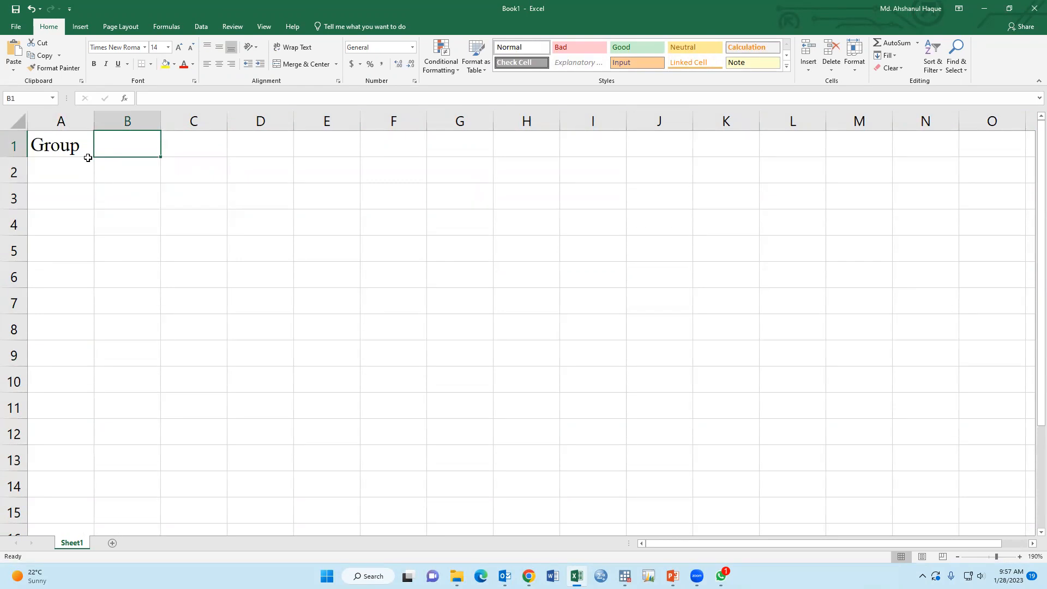
{"action": "type", "text": "Srl"}
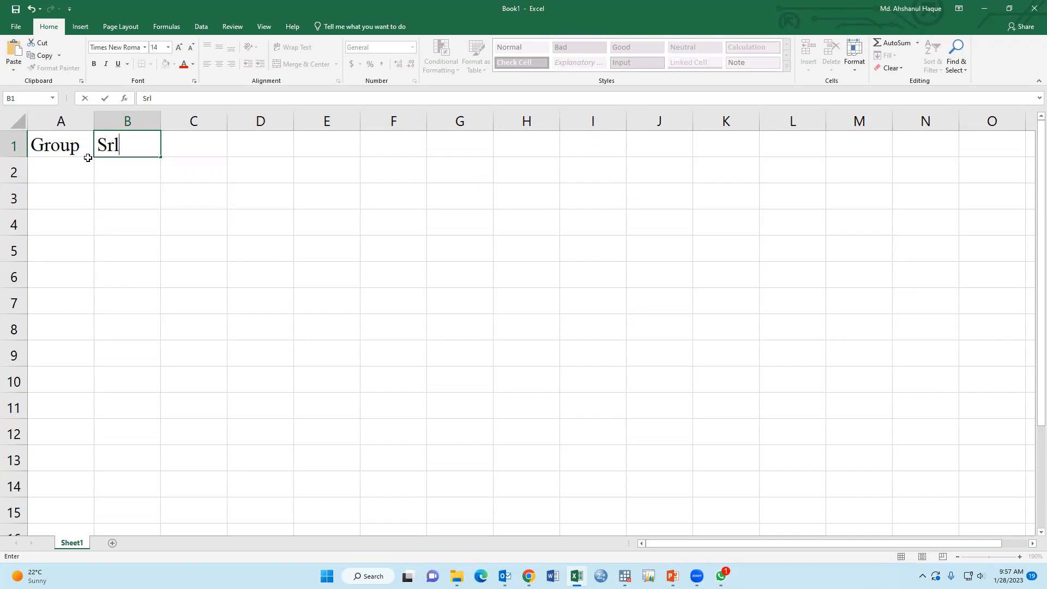
{"action": "key", "text": "Tab"}
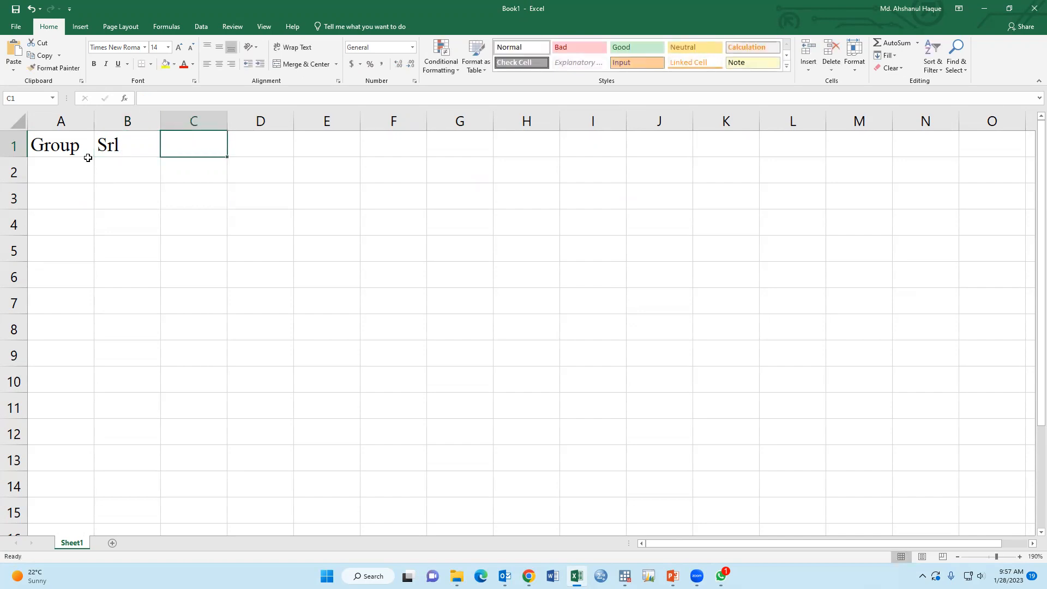
{"action": "type", "text": "Rand"}
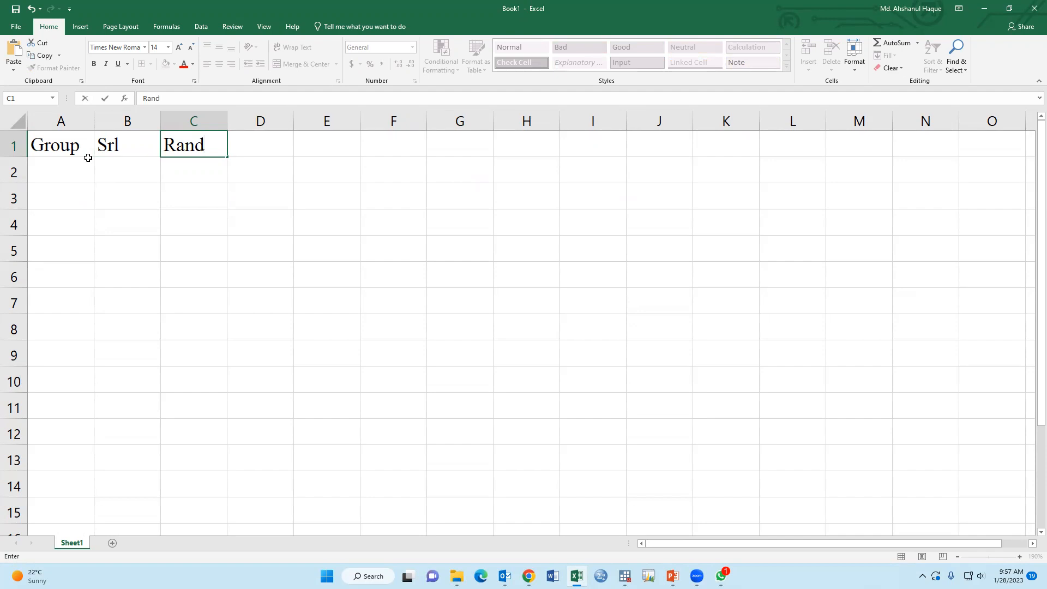
{"action": "type", "text": "om_number"}
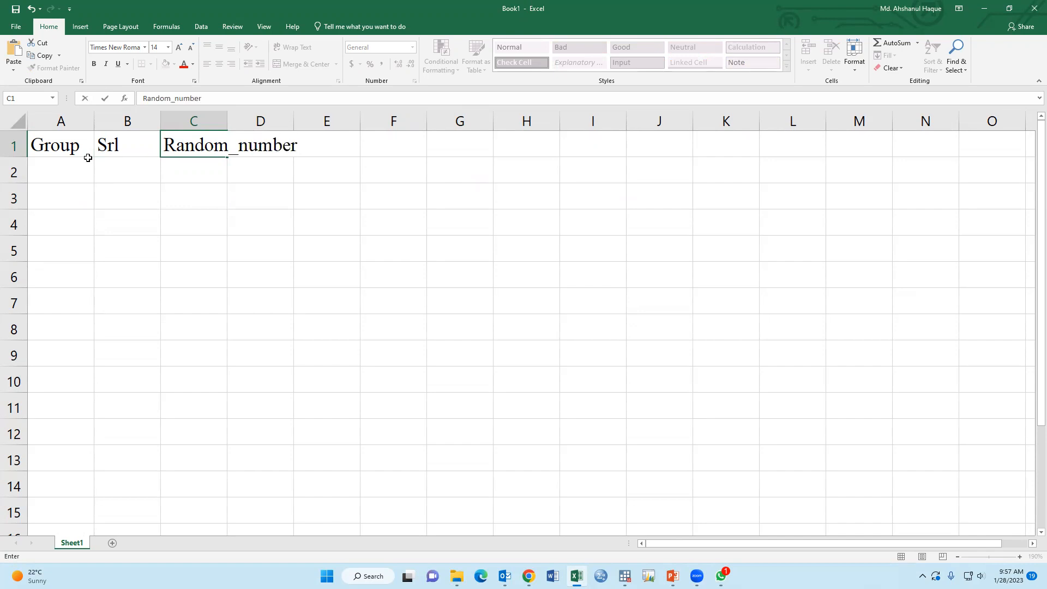
{"action": "key", "text": "Return"}
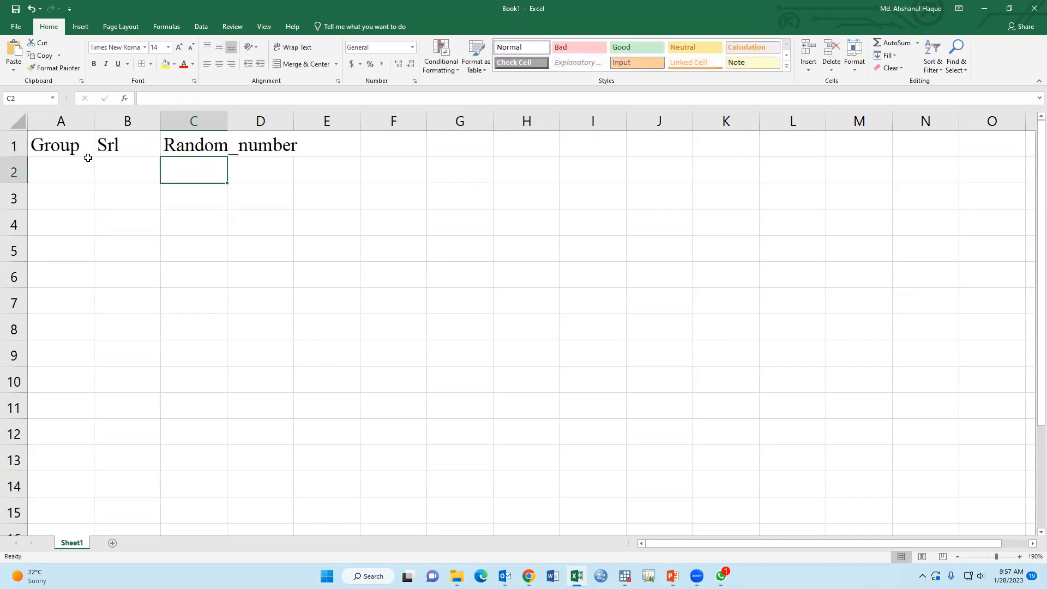
{"action": "double_click", "coordinate": [227, 122]}
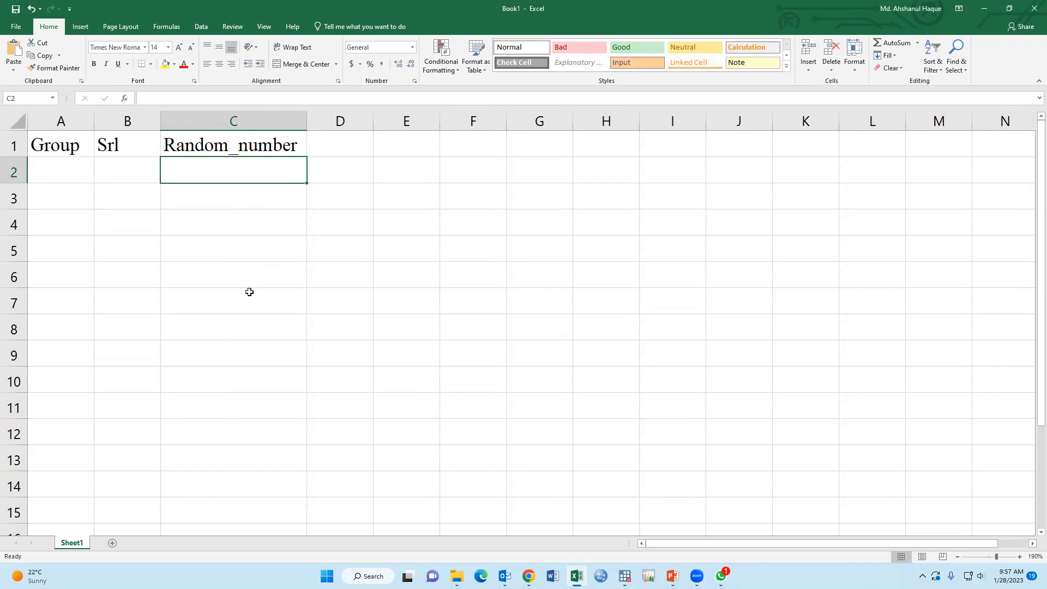
Step: Enter 1 and 2 in B2 and B3 under Srl and fill the series down to 14 in B15
{"action": "left_click", "coordinate": [126, 171]}
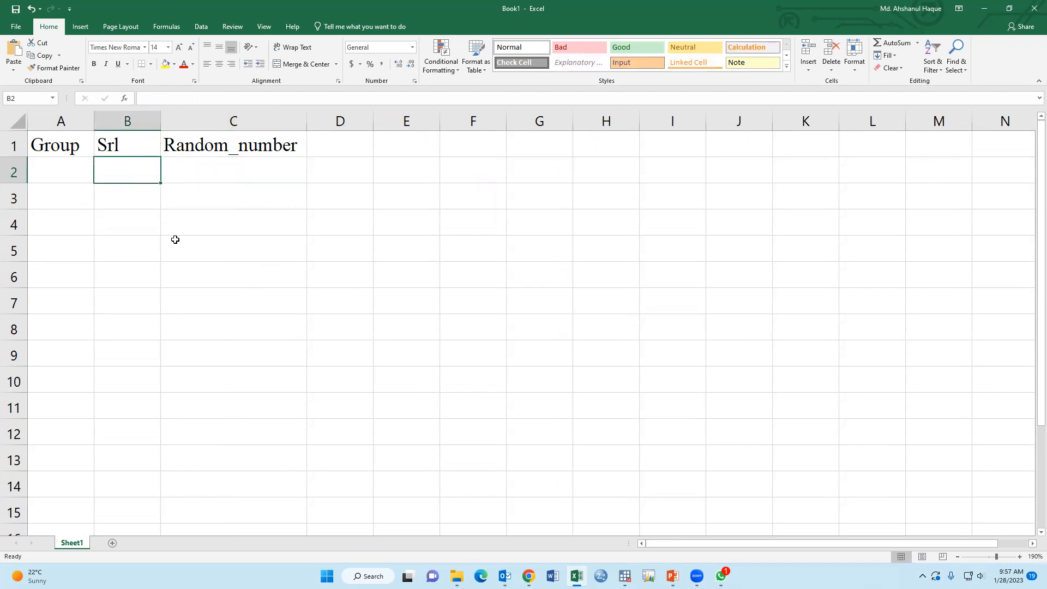
{"action": "type", "text": "1"}
{"action": "key", "text": "Return"}
{"action": "type", "text": "2"}
{"action": "key", "text": "Return"}
{"action": "left_click", "coordinate": [129, 170]}
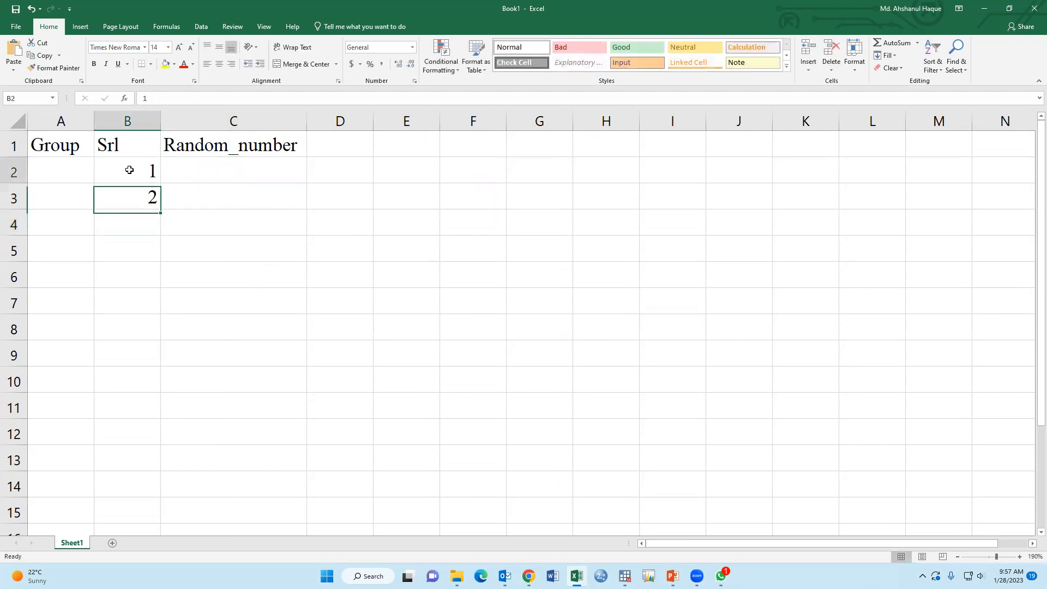
{"action": "mouse_move", "coordinate": [141, 173]}
{"action": "left_mouse_down"}
{"action": "mouse_move", "coordinate": [158, 309]}
{"action": "mouse_move", "coordinate": [132, 519]}
{"action": "left_mouse_up"}
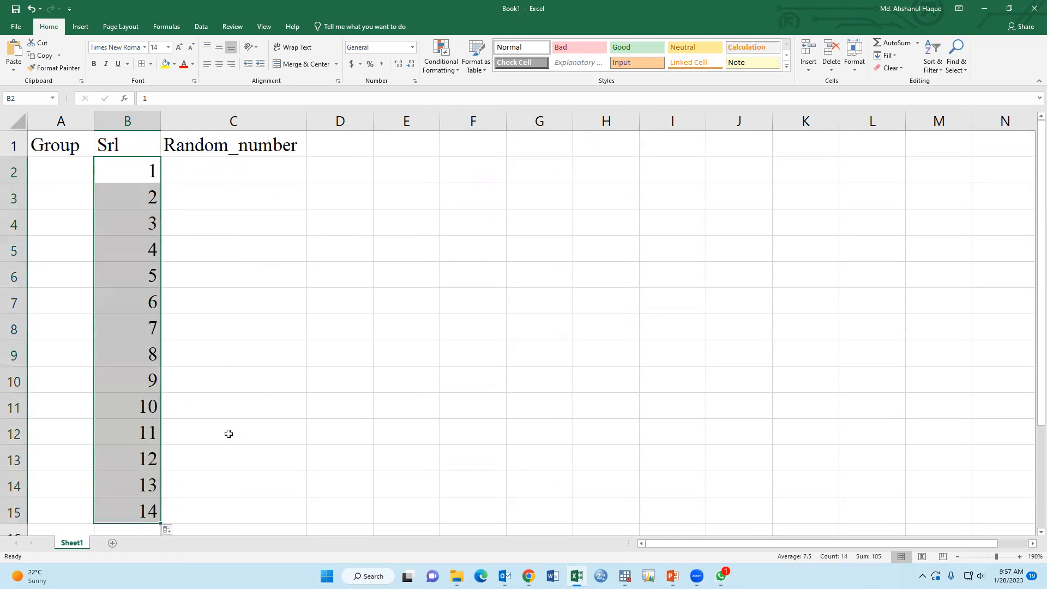
Step: Extend the Srl number series down to 20 in cell B21
{"action": "scroll", "coordinate": [229, 434], "scroll_direction": "down", "scroll_amount": 3}
{"action": "scroll", "coordinate": [228, 433], "scroll_direction": "down", "scroll_amount": 2}
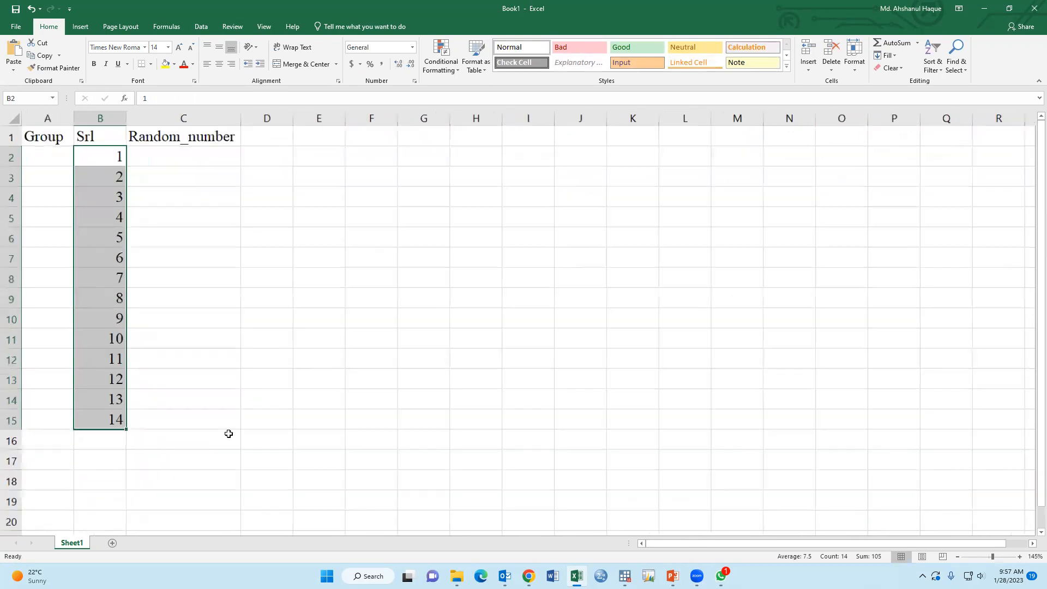
{"action": "left_click", "coordinate": [109, 397]}
{"action": "left_click_drag", "start_coordinate": [108, 397], "coordinate": [108, 533]}
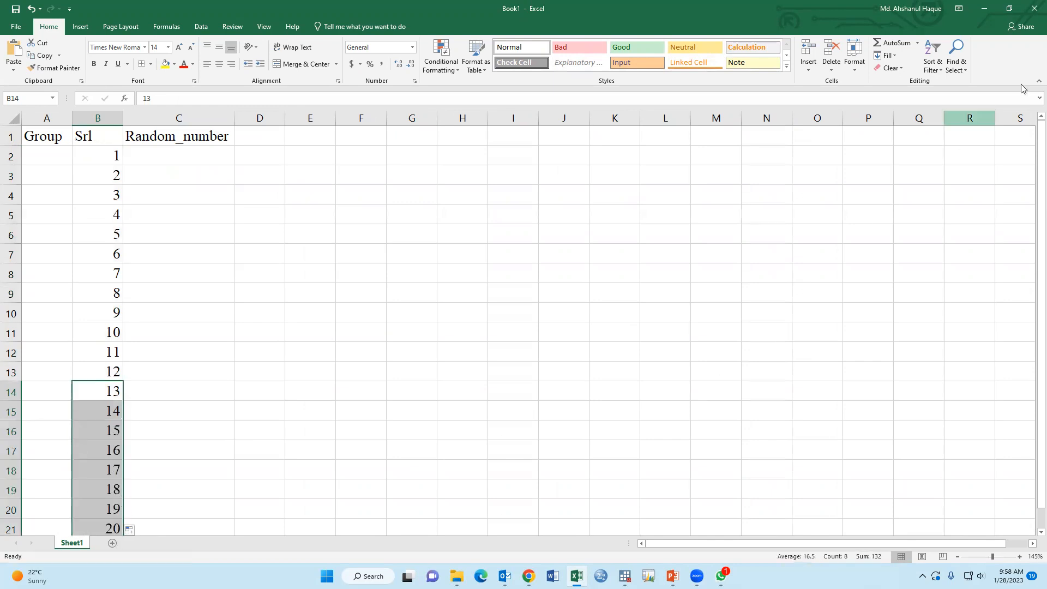
{"action": "key", "text": "ctrl+F1"}
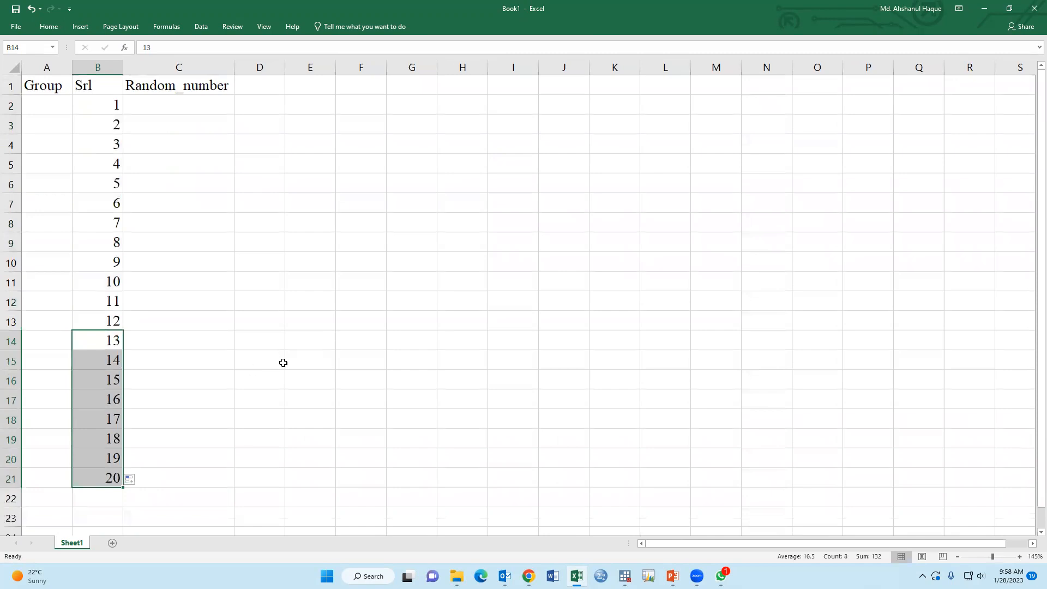
{"action": "left_click", "coordinate": [244, 358]}
{"action": "left_click", "coordinate": [48, 27]}
{"action": "left_click", "coordinate": [1038, 80]}
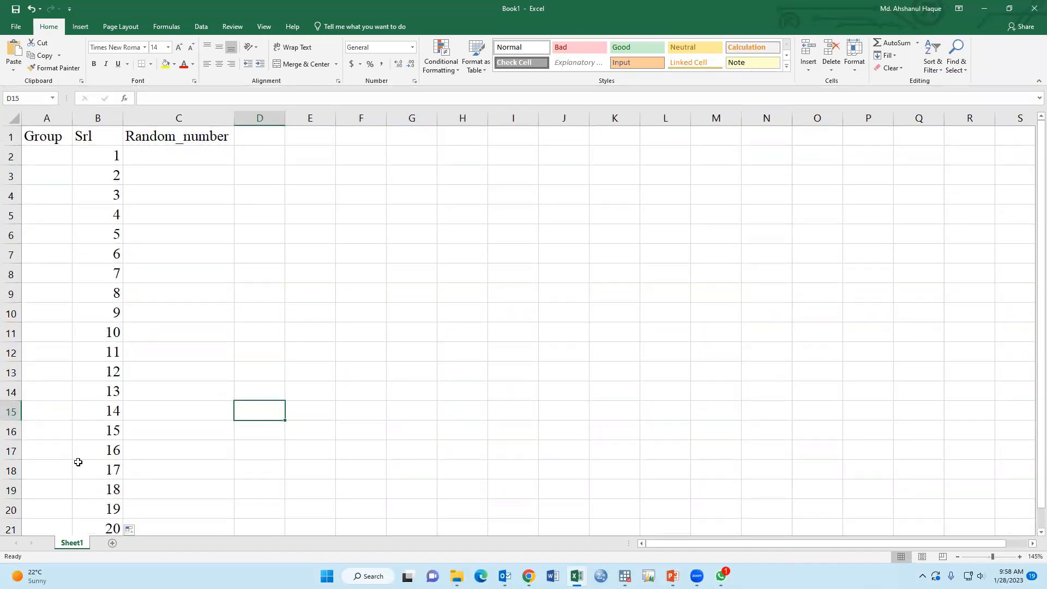
Step: Remove the serial numbers after 16 by clearing the rows from row 18 down
{"action": "mouse_move", "coordinate": [11, 470]}
{"action": "left_mouse_down"}
{"action": "mouse_move", "coordinate": [11, 524]}
{"action": "mouse_move", "coordinate": [11, 491]}
{"action": "left_mouse_up"}
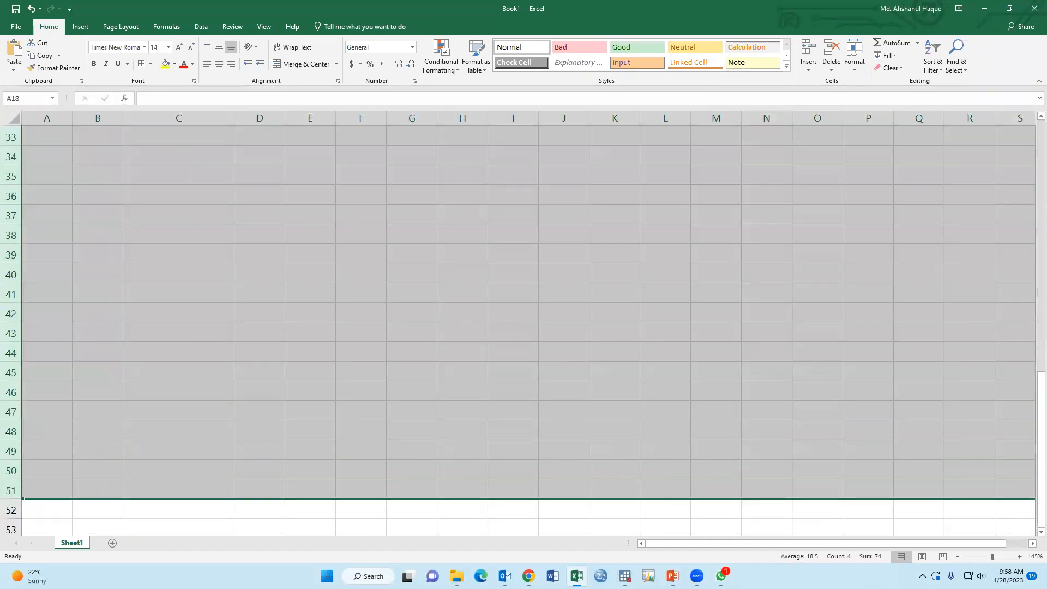
{"action": "scroll", "coordinate": [243, 420], "scroll_direction": "up", "scroll_amount": 10}
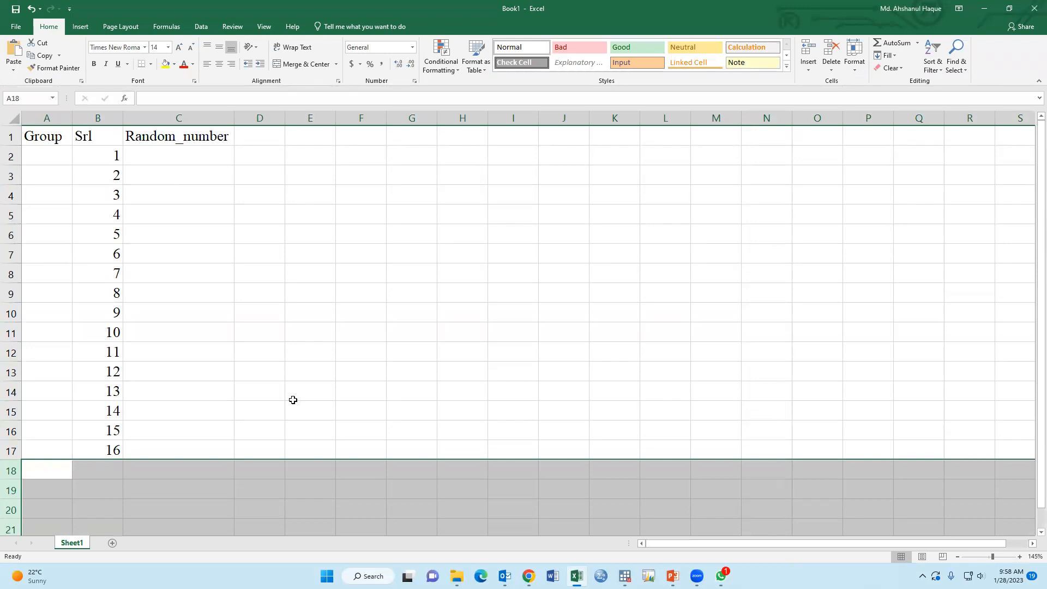
{"action": "scroll", "coordinate": [293, 400], "scroll_direction": "up", "scroll_amount": 1, "text": "ctrl"}
{"action": "scroll", "coordinate": [292, 399], "scroll_direction": "up", "scroll_amount": 6}
{"action": "left_click", "coordinate": [295, 404]}
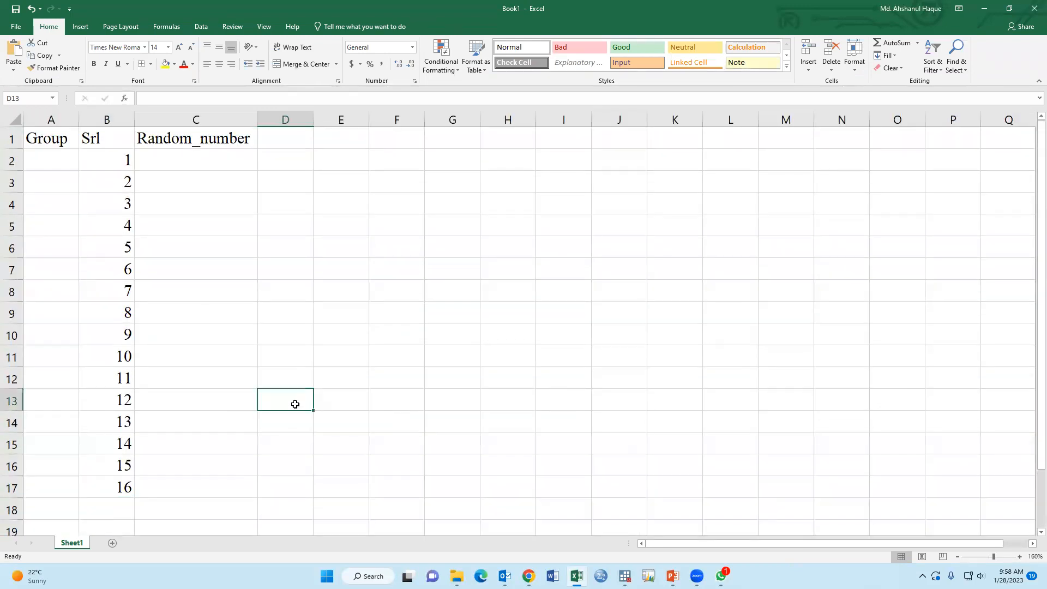
Step: Make the header row (row 1) bold
{"action": "left_click", "coordinate": [11, 138]}
{"action": "left_click", "coordinate": [94, 63]}
{"action": "left_click", "coordinate": [228, 287]}
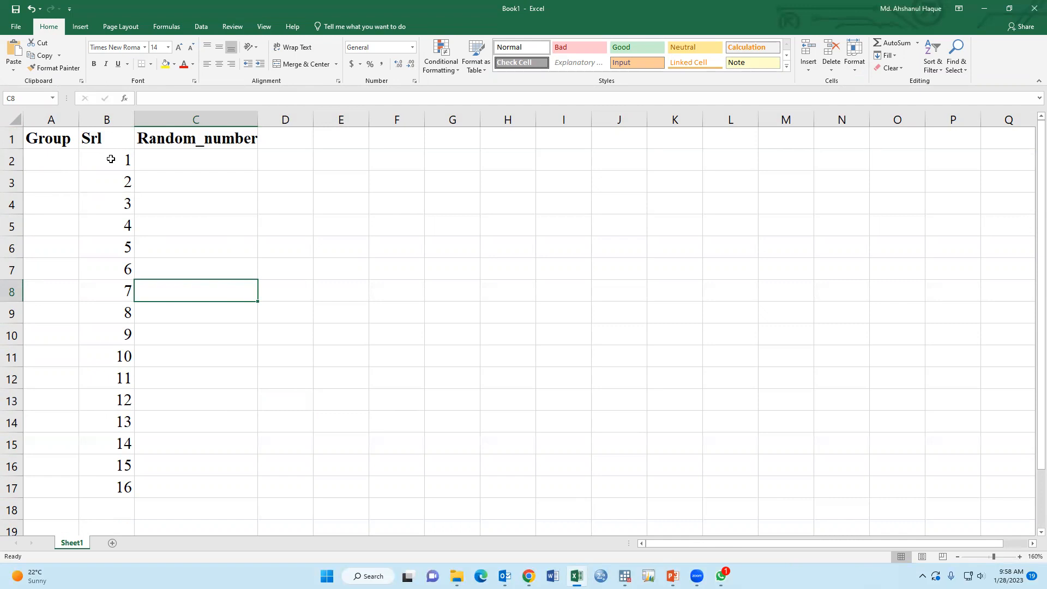
Step: Fill A2:A9 of the Group column with Intervention and autofit column A to the text
{"action": "left_click_drag", "start_coordinate": [113, 159], "coordinate": [106, 484]}
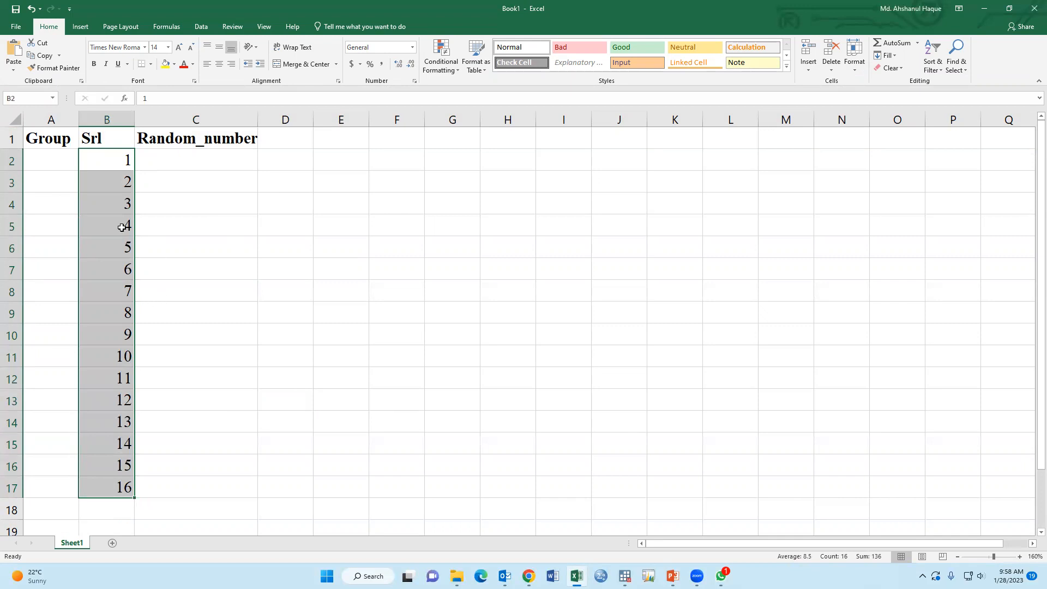
{"action": "left_click", "coordinate": [63, 167]}
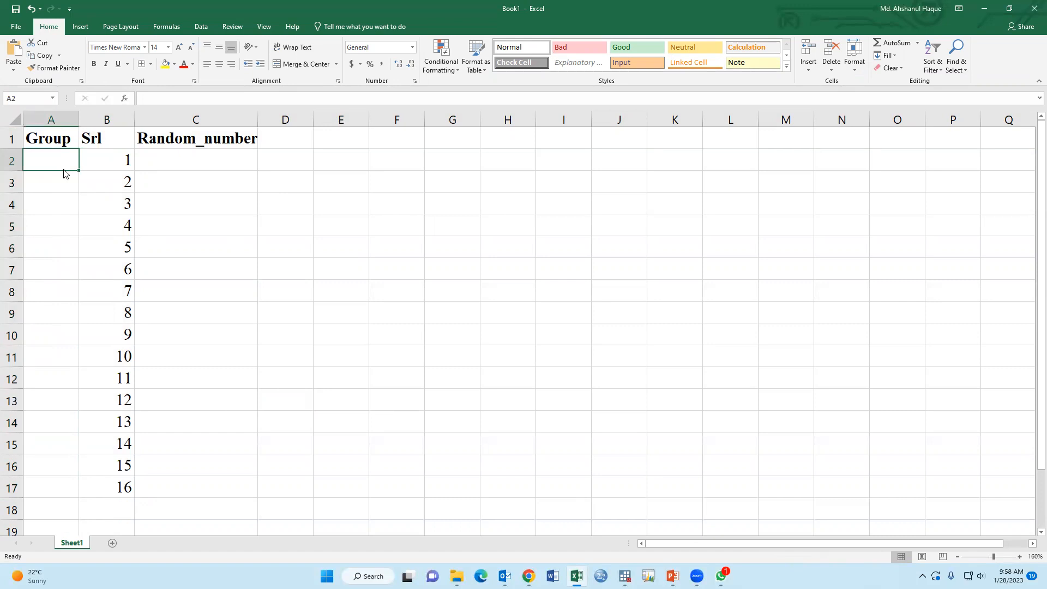
{"action": "type", "text": "Intervention"}
{"action": "key", "text": "Return"}
{"action": "double_click", "coordinate": [79, 119]}
{"action": "left_click", "coordinate": [78, 157]}
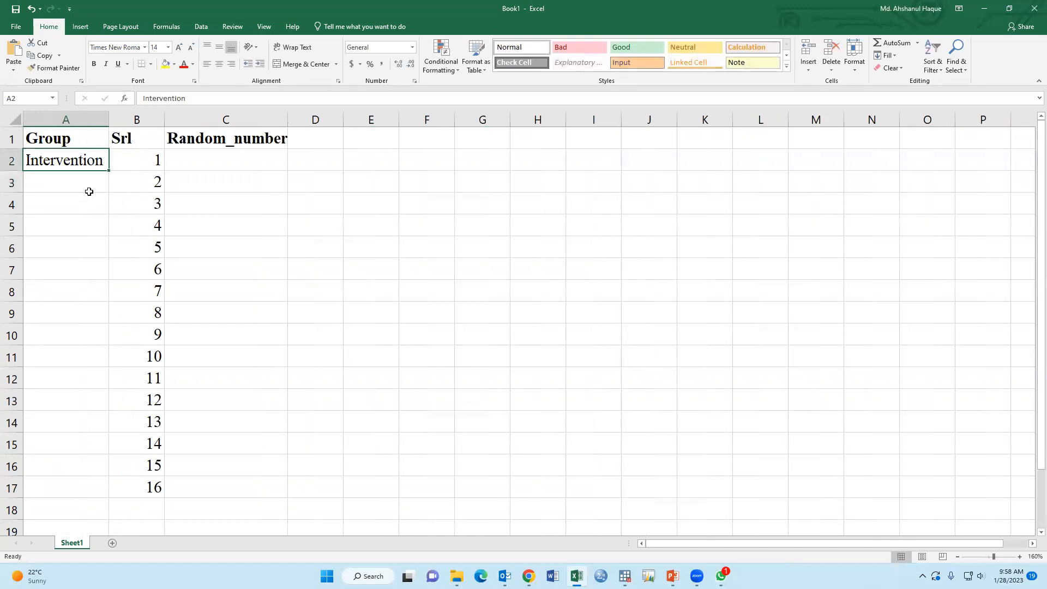
{"action": "left_click_drag", "start_coordinate": [109, 171], "coordinate": [87, 319]}
Step: Enter Control in A10 and fill it down to A17 beside serial numbers 9 to 16
{"action": "left_click", "coordinate": [81, 343]}
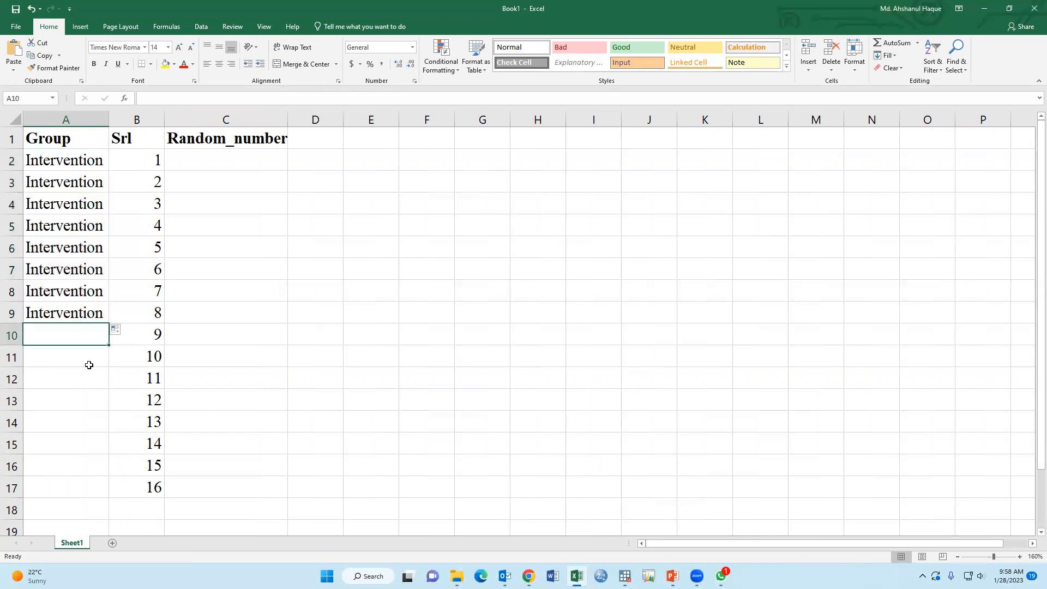
{"action": "type", "text": "Control"}
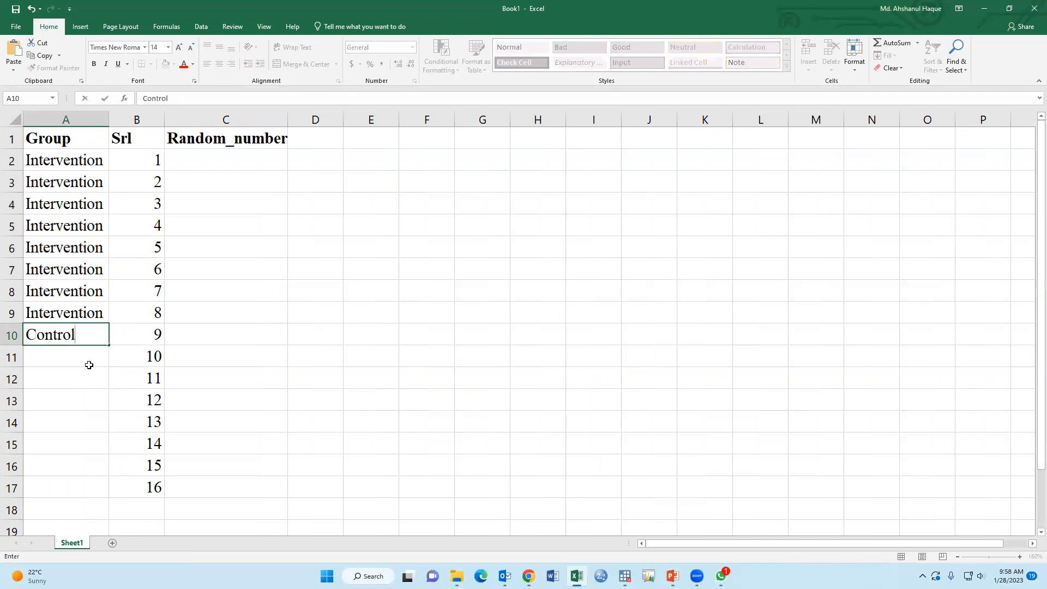
{"action": "key", "text": "Return"}
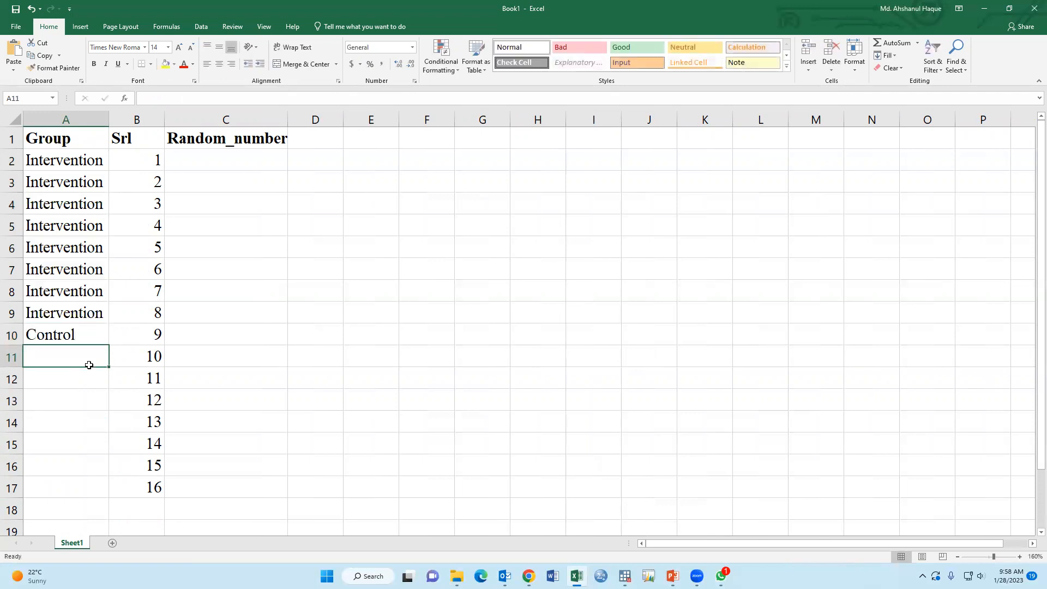
{"action": "left_click", "coordinate": [82, 333]}
{"action": "left_click_drag", "start_coordinate": [109, 347], "coordinate": [91, 491]}
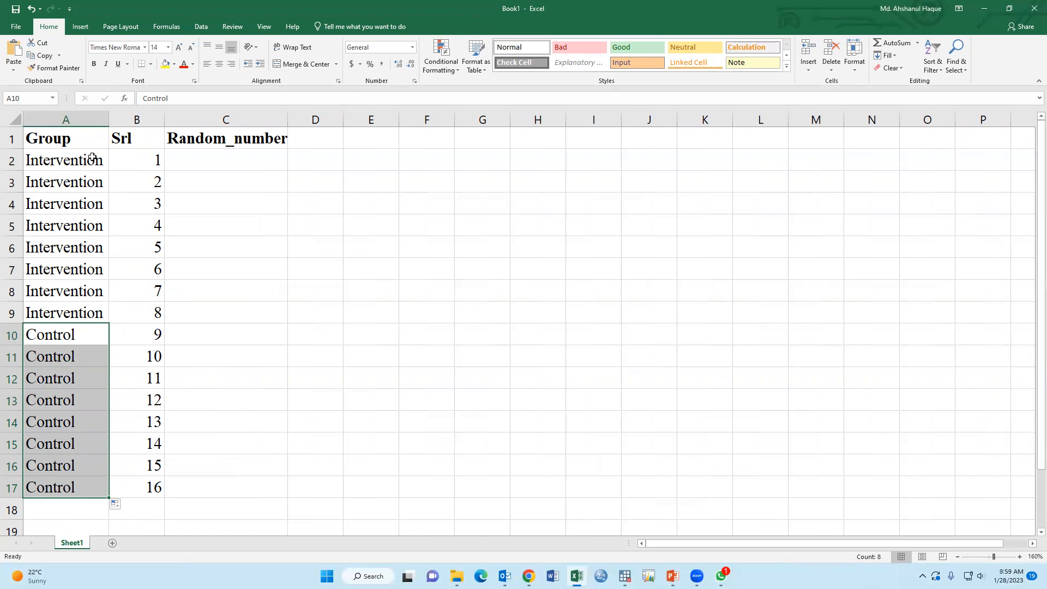
{"action": "left_click_drag", "start_coordinate": [79, 167], "coordinate": [80, 486]}
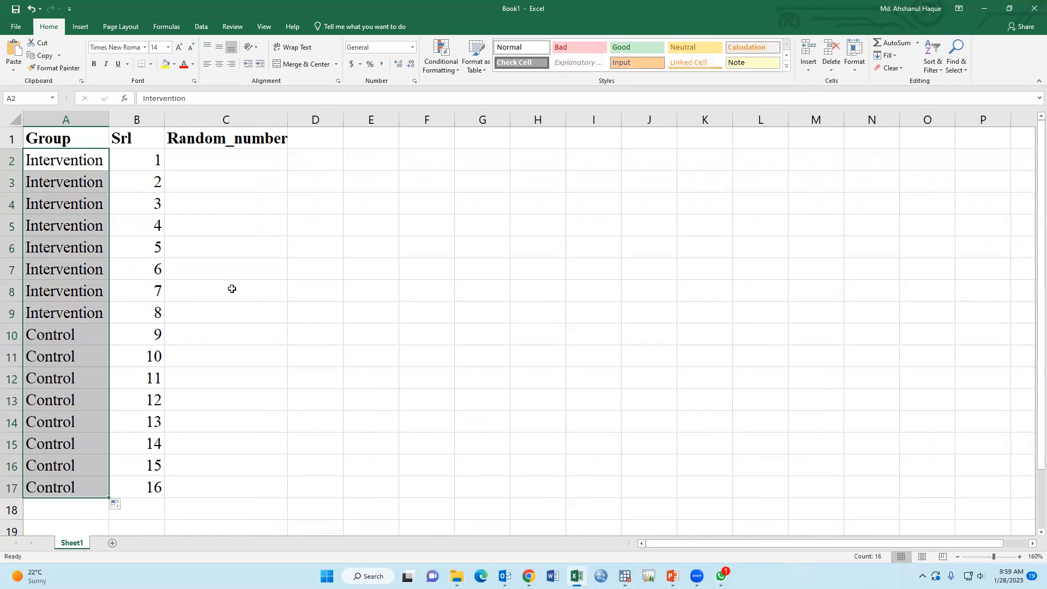
Step: Enter =RAND() in C2 under Random_number and fill it down to C17
{"action": "left_click", "coordinate": [221, 161]}
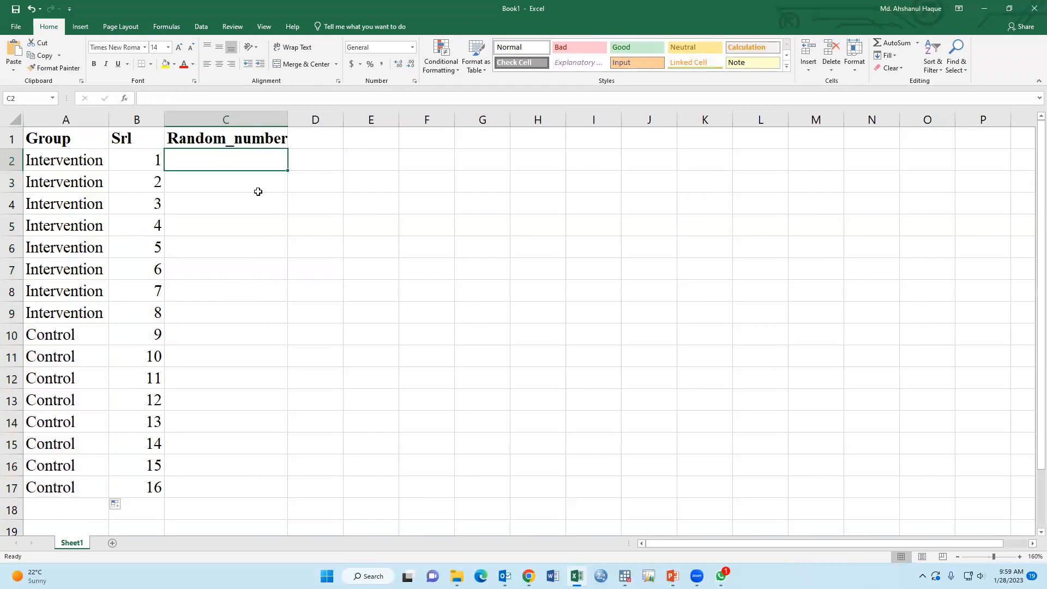
{"action": "type", "text": "="}
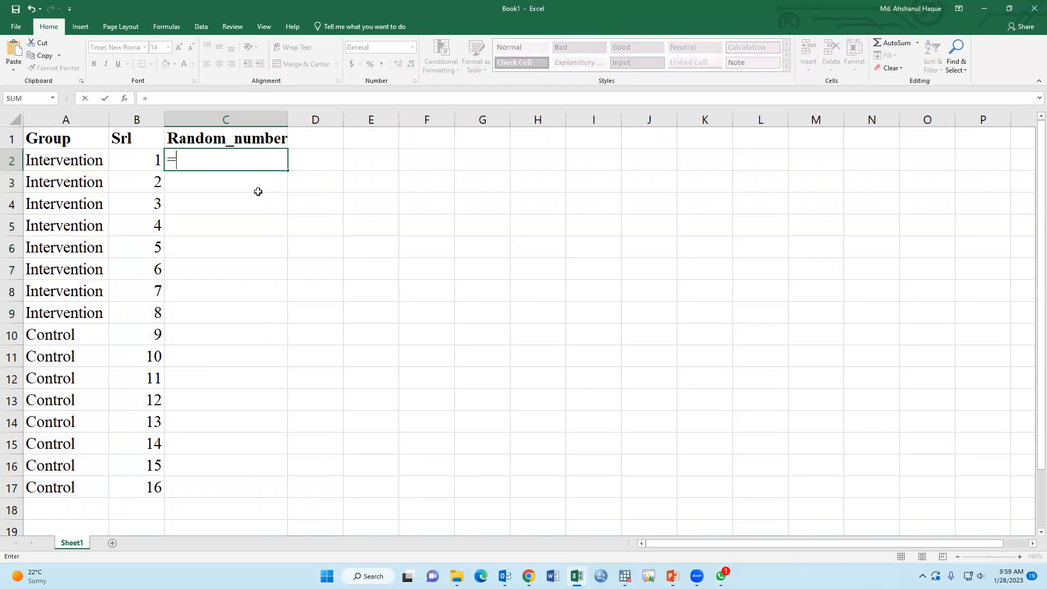
{"action": "type", "text": "ran"}
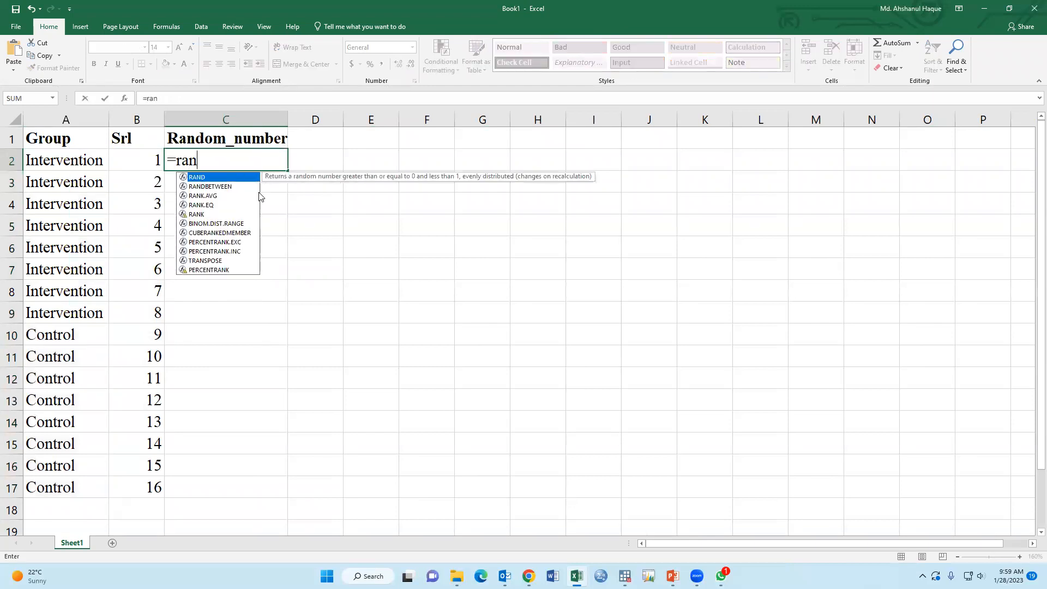
{"action": "double_click", "coordinate": [188, 177]}
{"action": "type", "text": ")"}
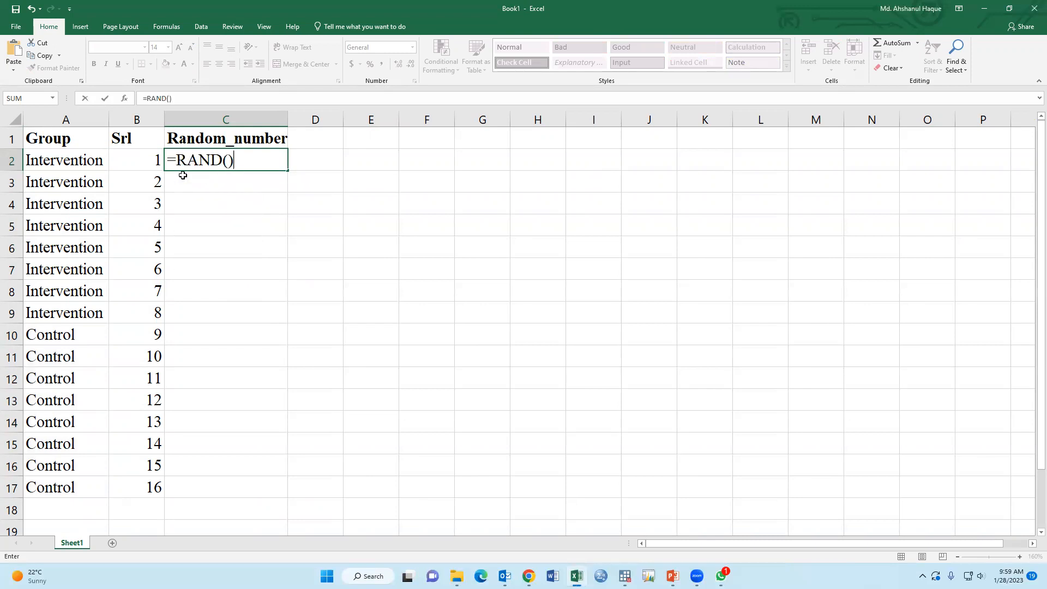
{"action": "key", "text": "Return"}
{"action": "left_click", "coordinate": [210, 168]}
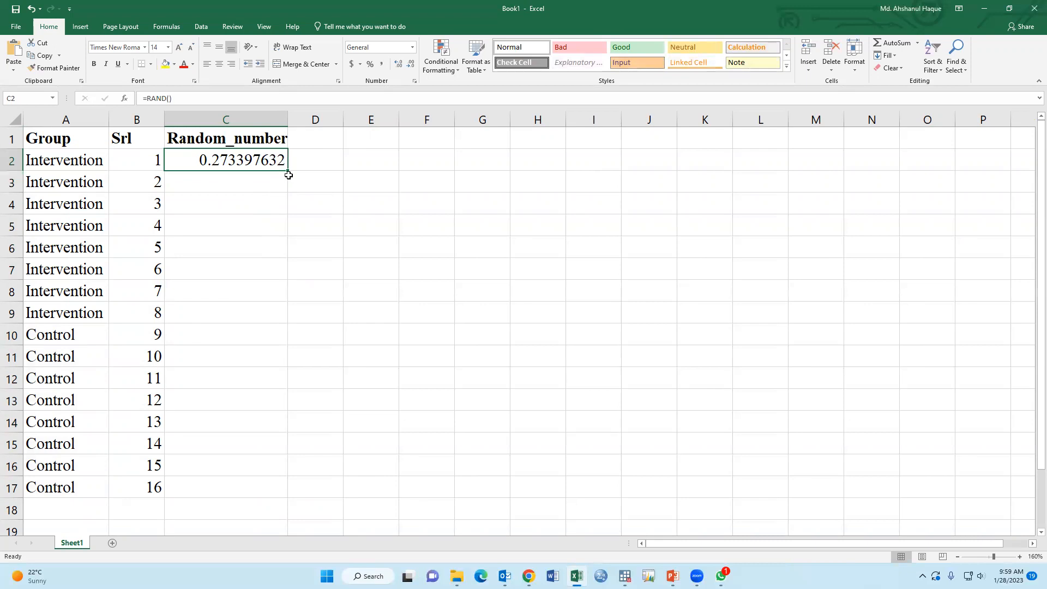
{"action": "left_click_drag", "start_coordinate": [287, 170], "coordinate": [290, 480]}
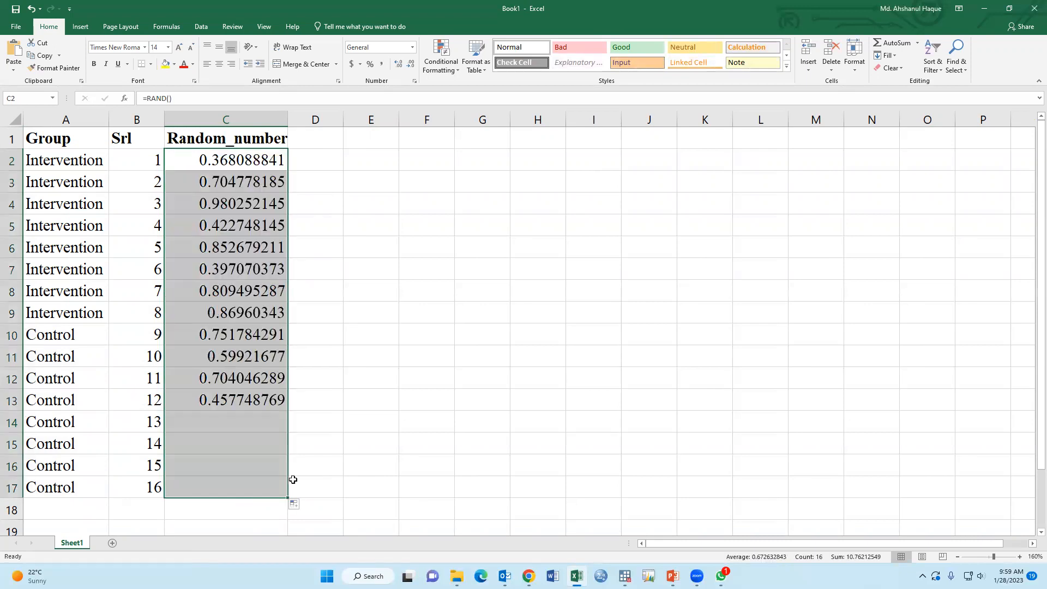
{"action": "double_click", "coordinate": [367, 330]}
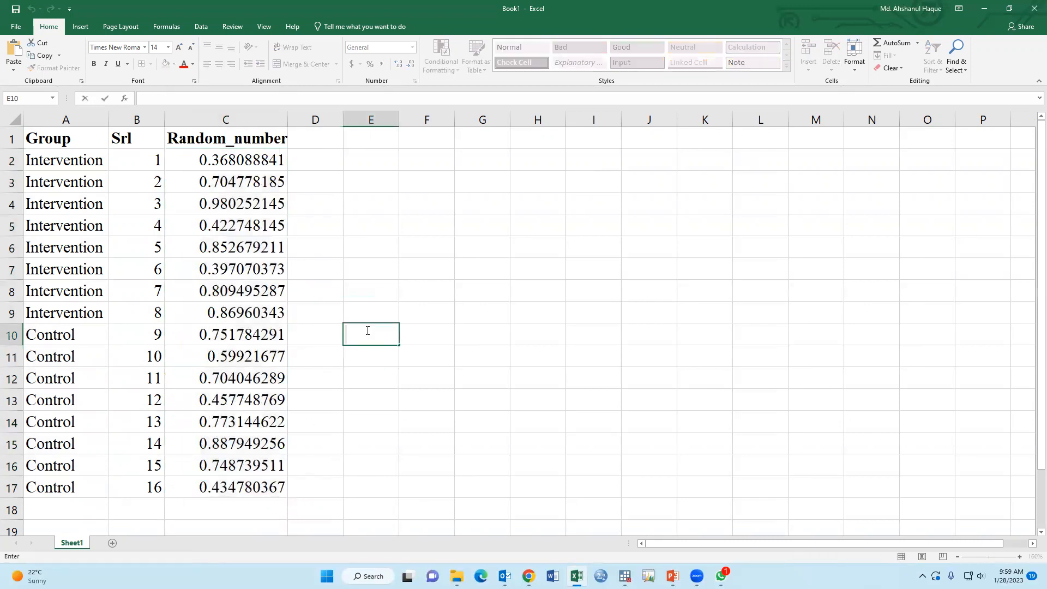
{"action": "key", "text": "Return"}
{"action": "left_click", "coordinate": [370, 313]}
{"action": "key", "text": "Return"}
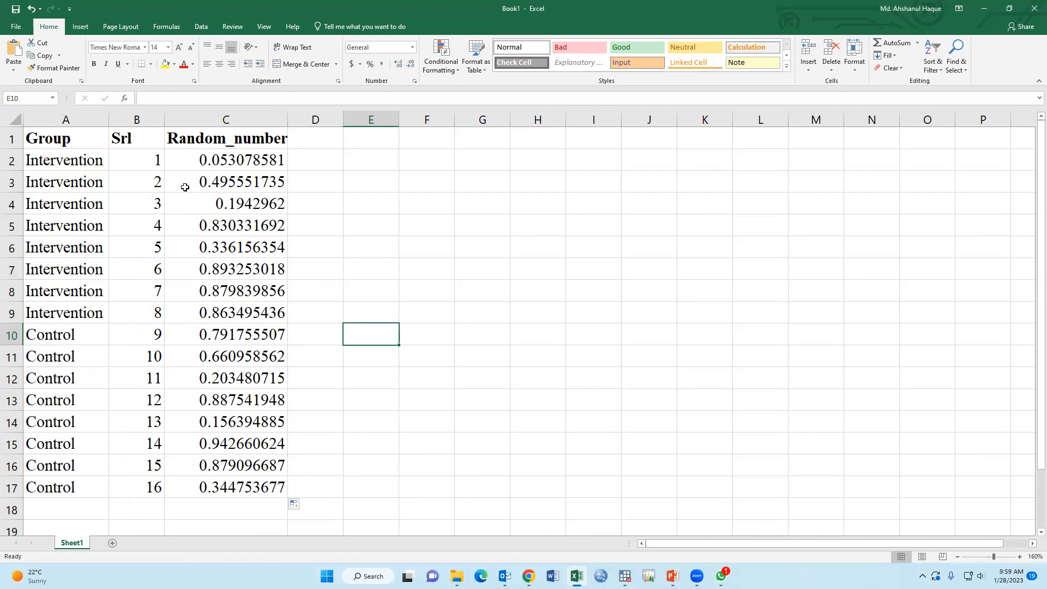
{"action": "left_click_drag", "start_coordinate": [133, 138], "coordinate": [239, 482]}
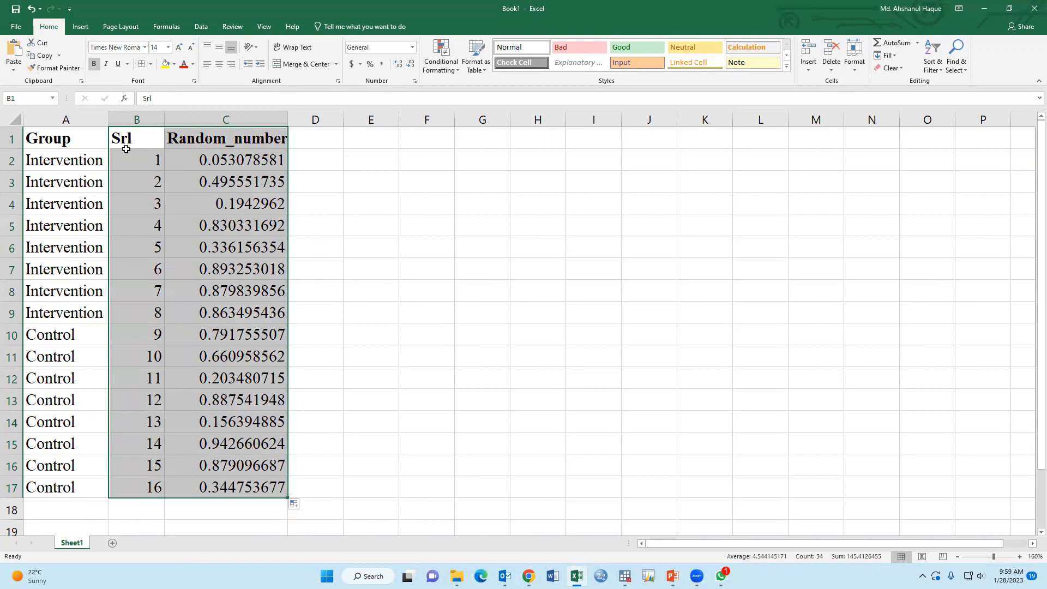
{"action": "left_click", "coordinate": [81, 28]}
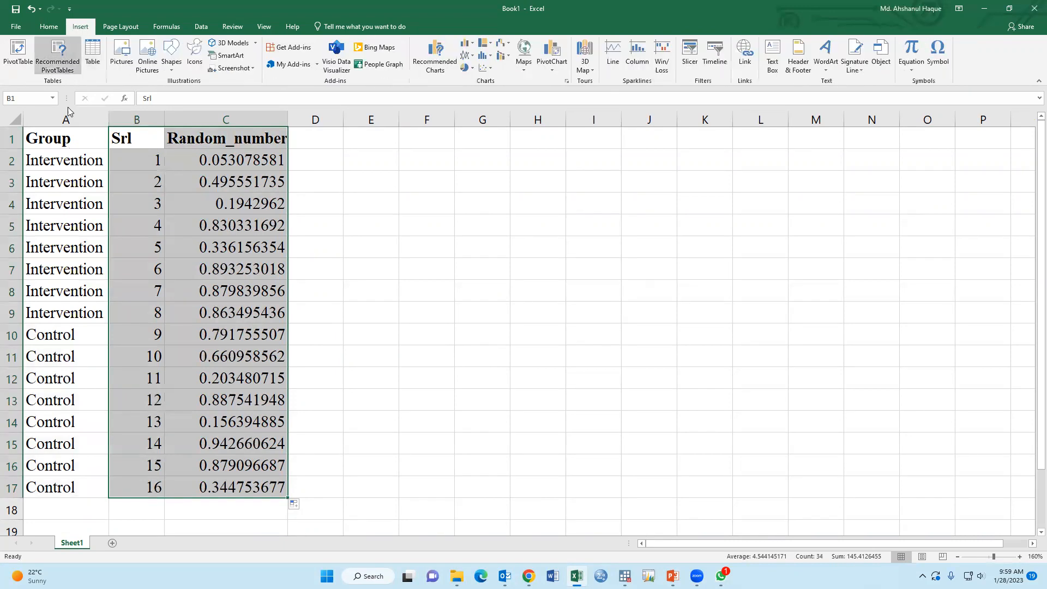
{"action": "left_click", "coordinate": [95, 55]}
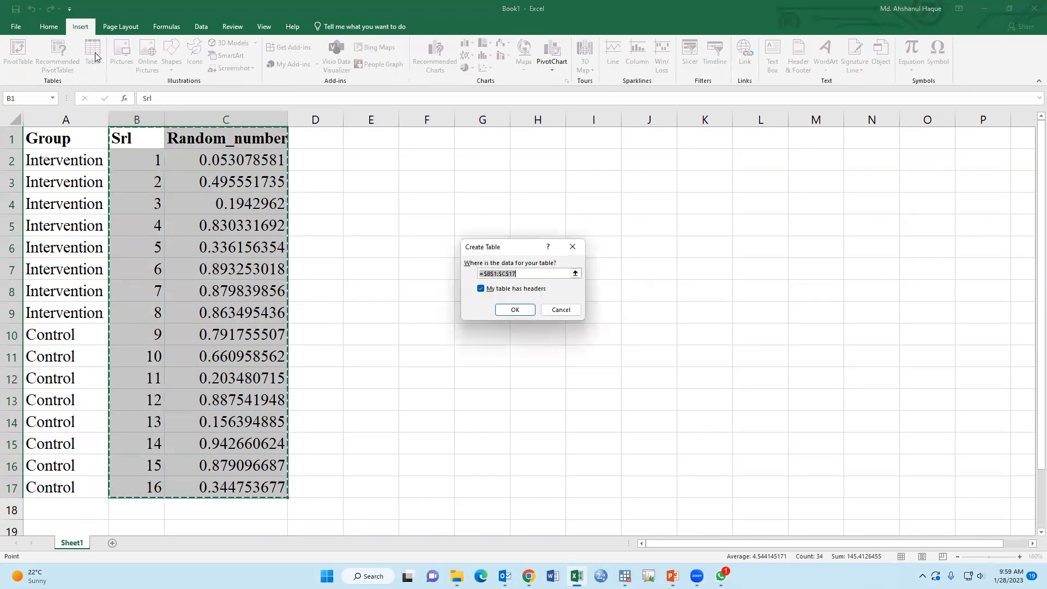
{"action": "left_click", "coordinate": [516, 309]}
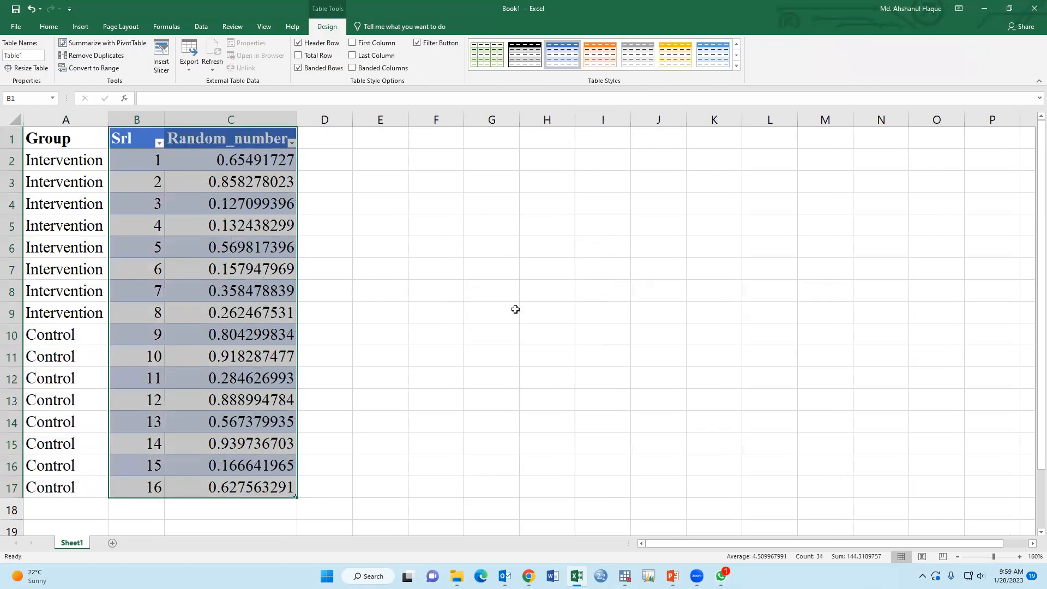
{"action": "left_click", "coordinate": [32, 9]}
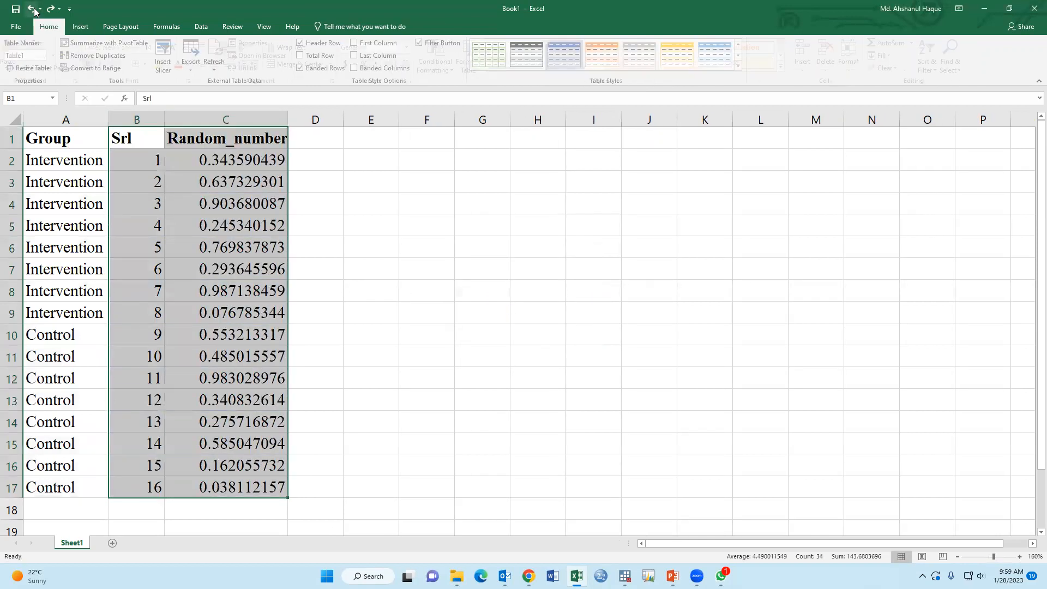
{"action": "left_click", "coordinate": [642, 336]}
Step: Convert the Srl and Random_number columns, B1:C17, into a table with headers
{"action": "left_click_drag", "start_coordinate": [143, 141], "coordinate": [240, 487]}
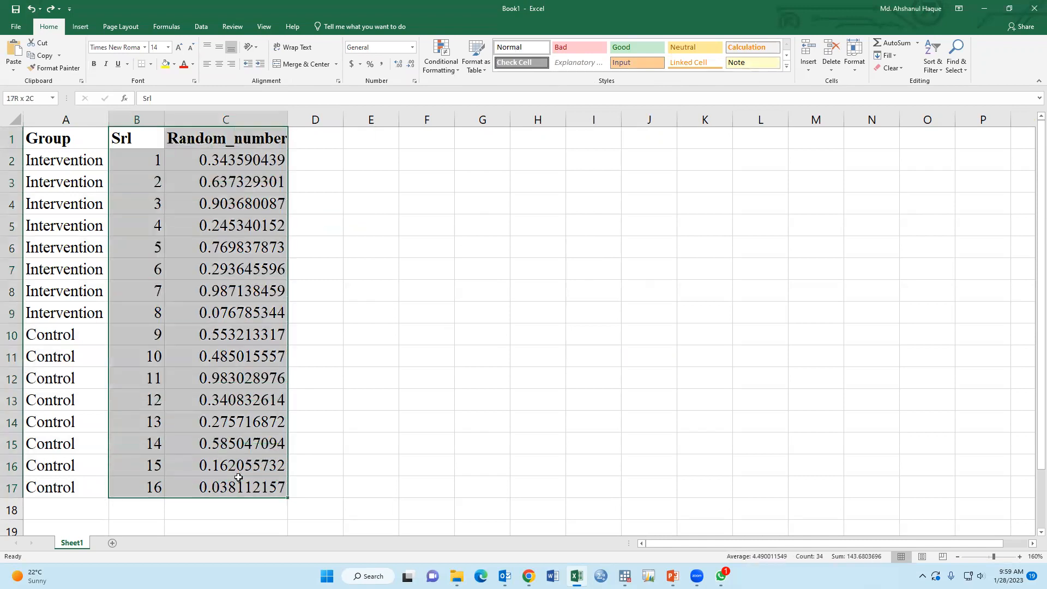
{"action": "left_click", "coordinate": [81, 28]}
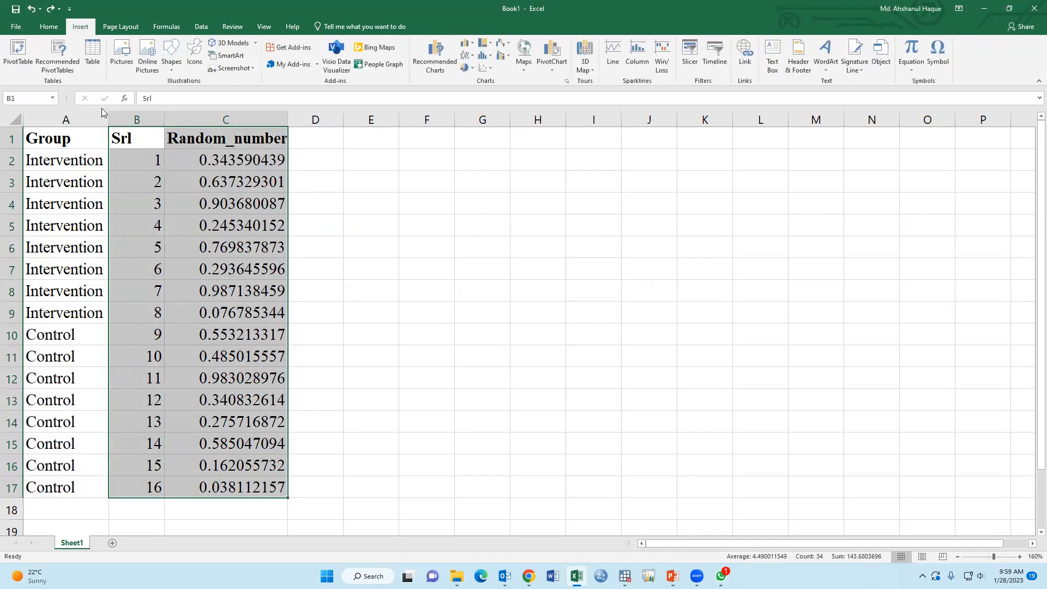
{"action": "left_click", "coordinate": [93, 60]}
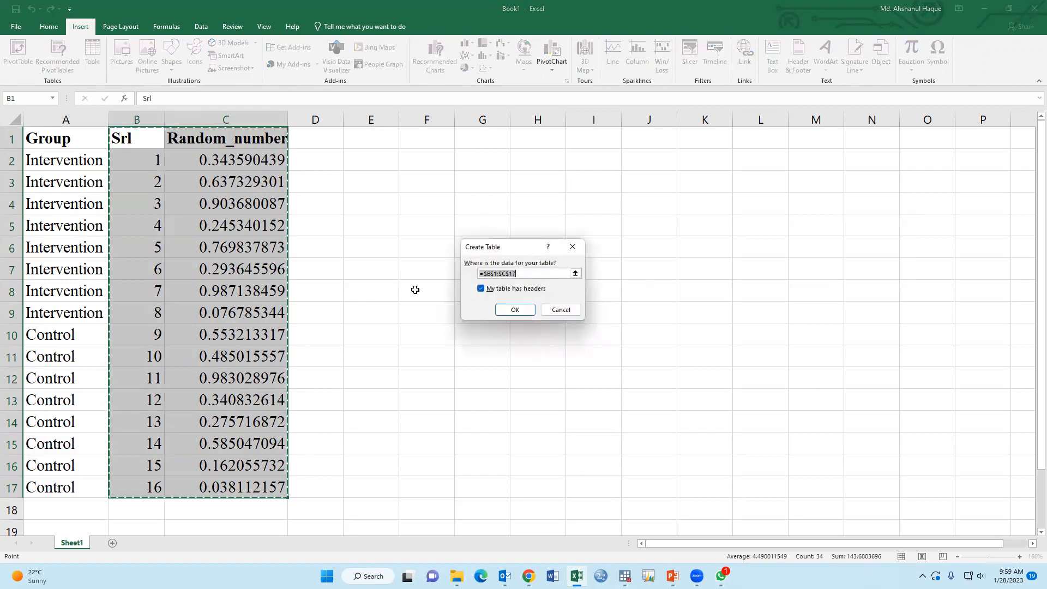
{"action": "left_click_drag", "start_coordinate": [515, 252], "coordinate": [338, 315]}
{"action": "left_click", "coordinate": [337, 372]}
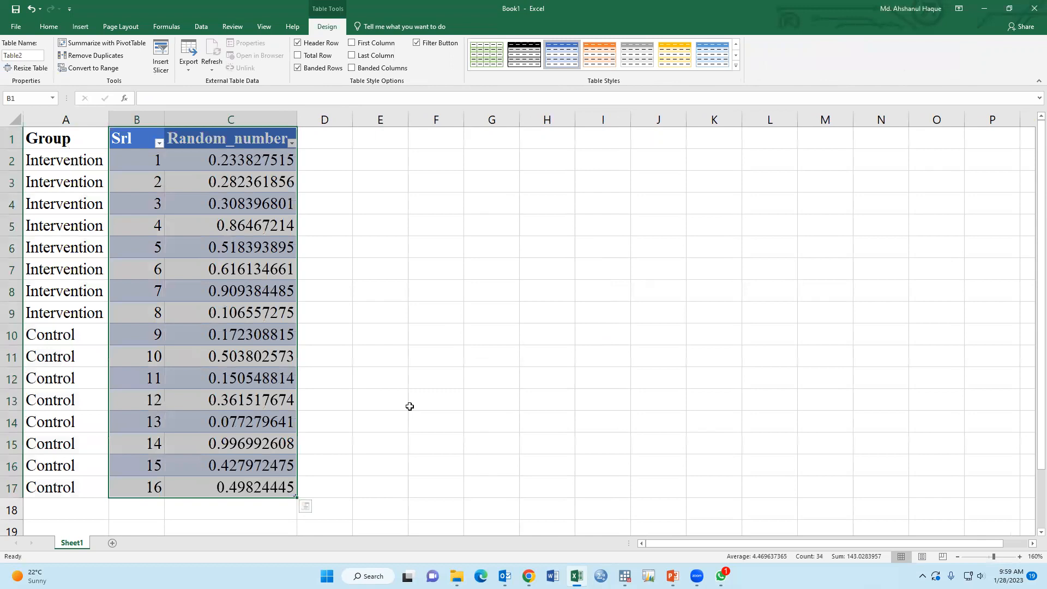
{"action": "left_click", "coordinate": [412, 403]}
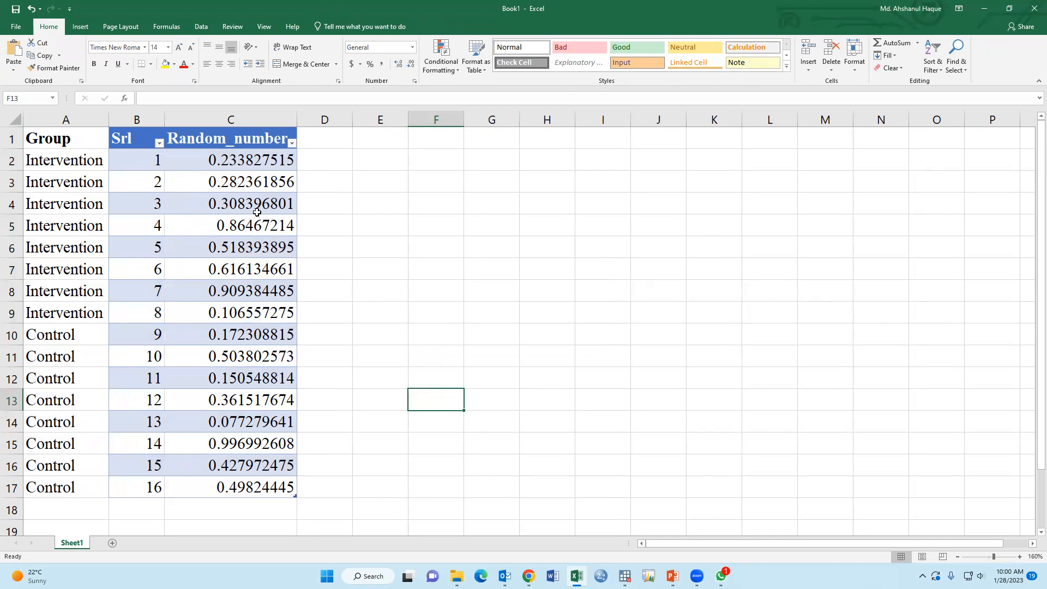
Step: Sort the table by Random_number from smallest to largest and review the serial numbers falling in each group
{"action": "left_click_drag", "start_coordinate": [240, 158], "coordinate": [244, 482]}
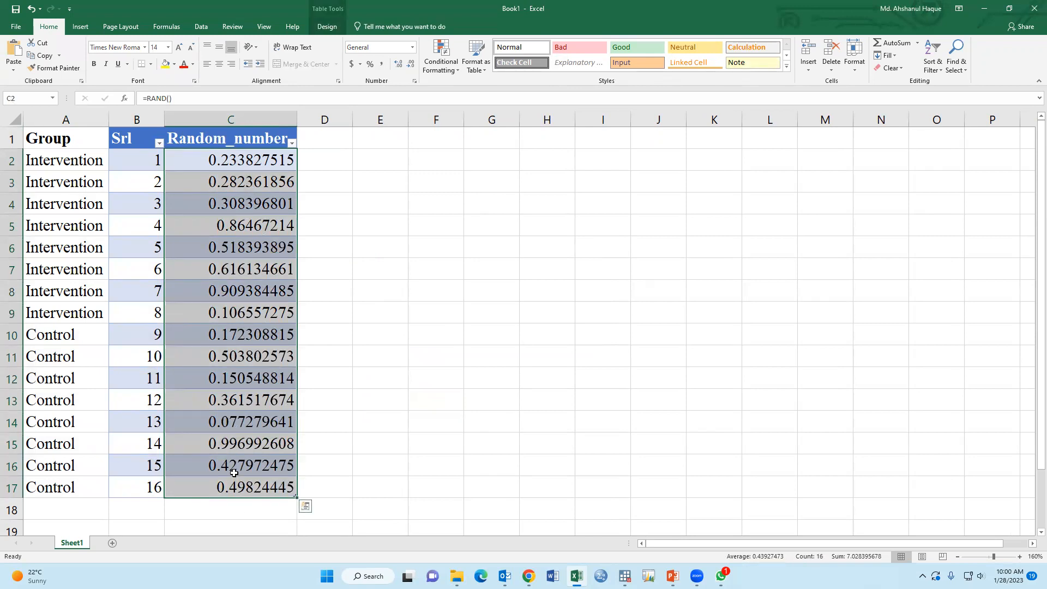
{"action": "left_click", "coordinate": [292, 143]}
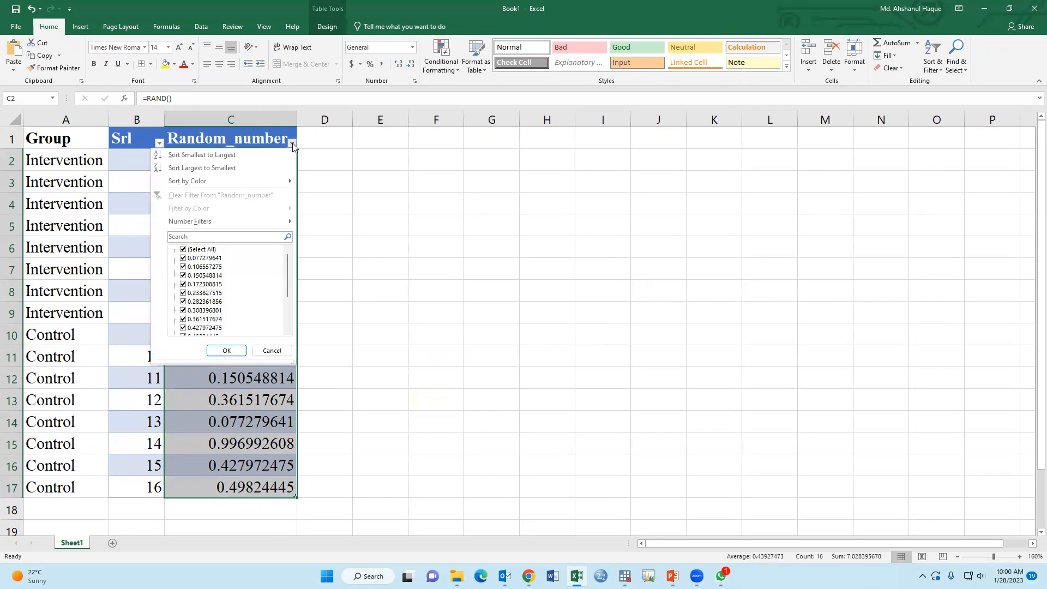
{"action": "left_click", "coordinate": [212, 155]}
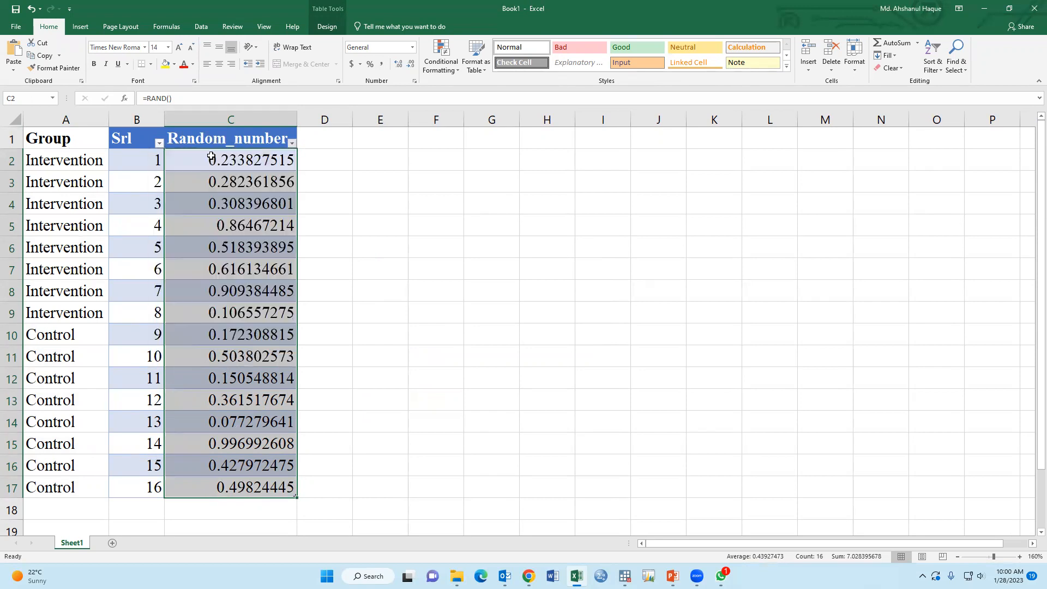
{"action": "left_click", "coordinate": [150, 160]}
{"action": "left_click", "coordinate": [147, 180]}
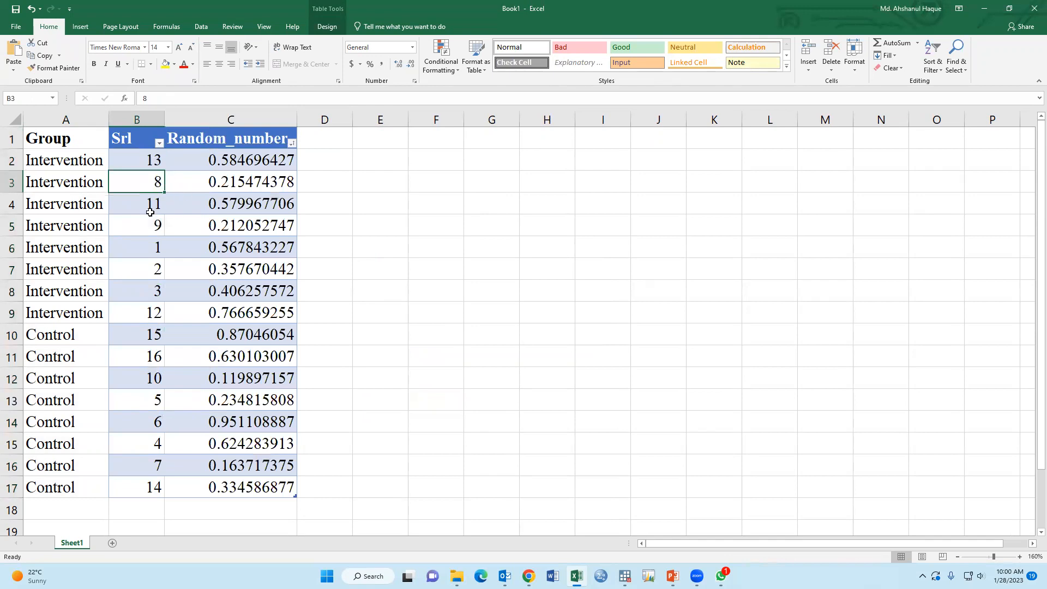
{"action": "left_click", "coordinate": [145, 206]}
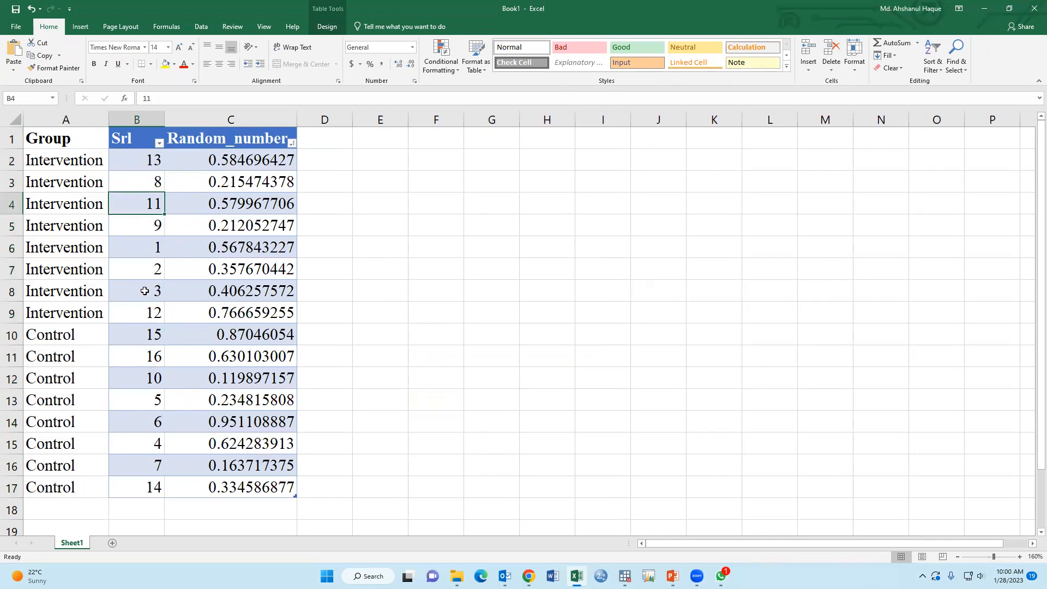
{"action": "left_click_drag", "start_coordinate": [137, 164], "coordinate": [143, 487]}
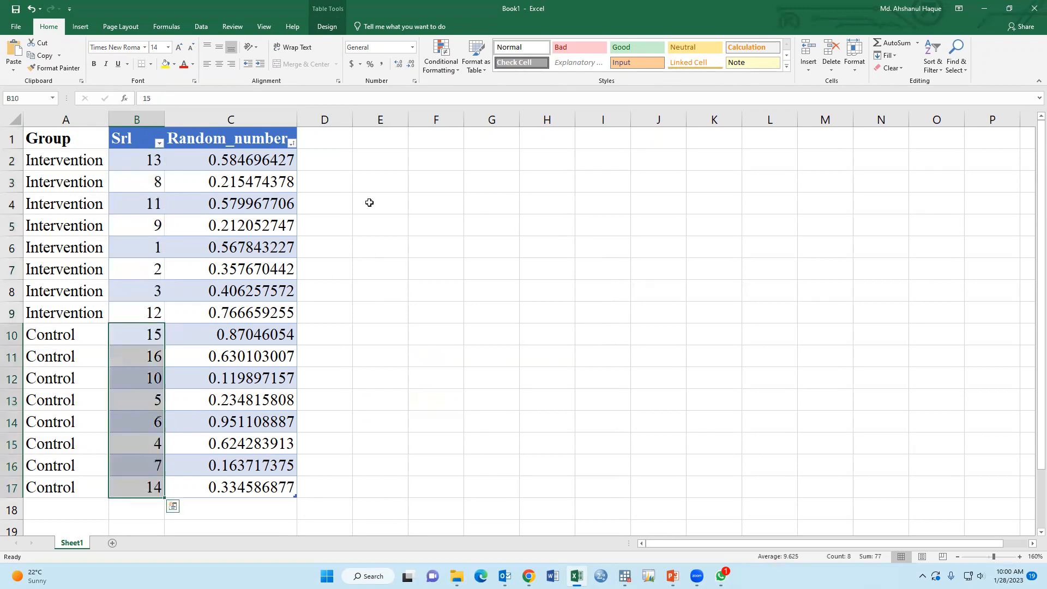
Step: Reshuffle the serial numbers by sorting the table twice more by Random_number from smallest to largest
{"action": "left_click", "coordinate": [293, 143]}
{"action": "left_click", "coordinate": [231, 155]}
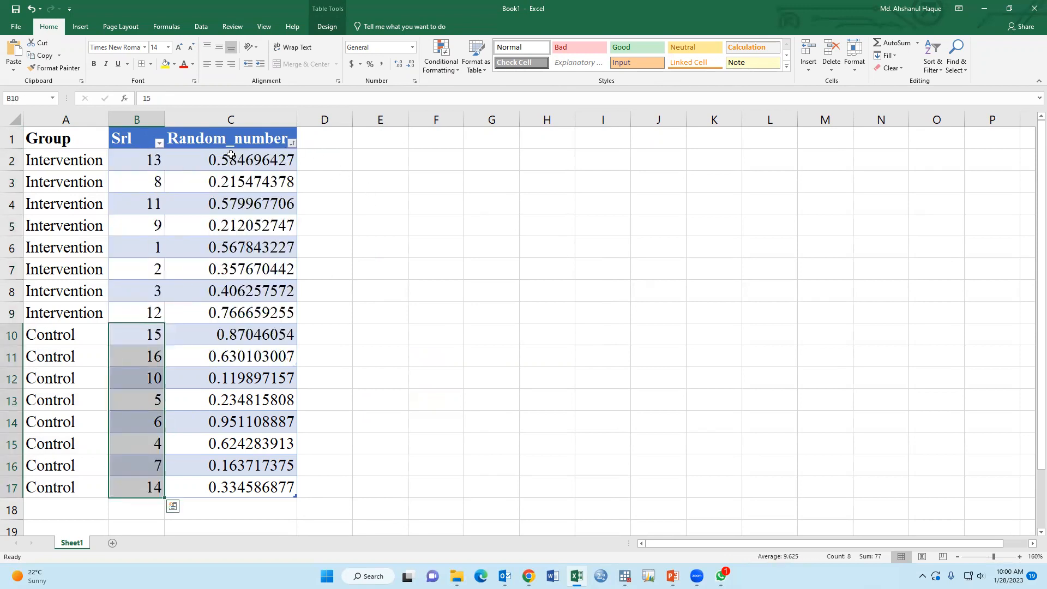
{"action": "left_click", "coordinate": [293, 144]}
{"action": "key", "text": "Escape"}
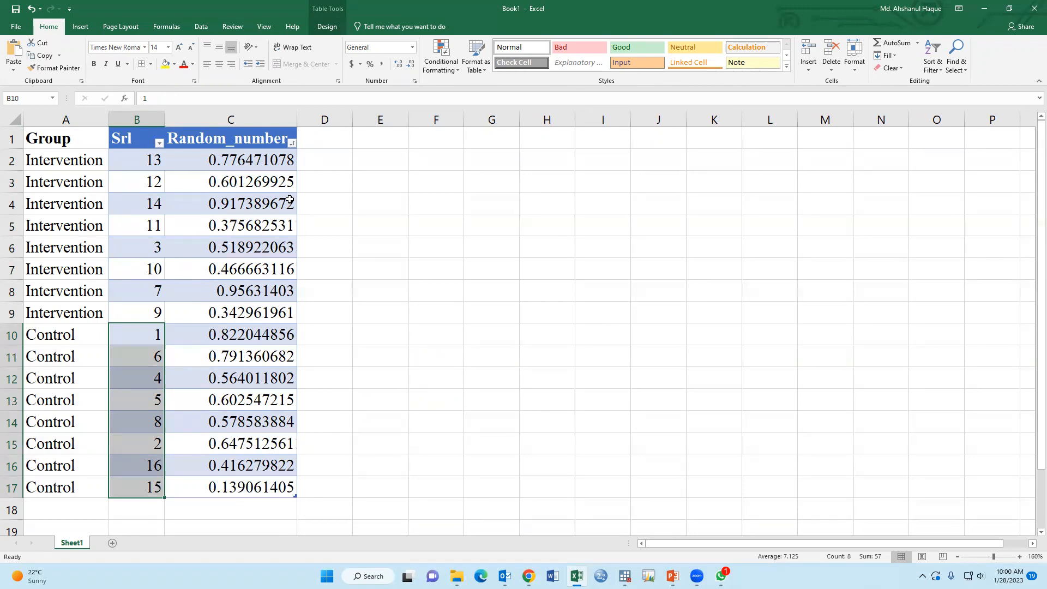
{"action": "left_click", "coordinate": [293, 144]}
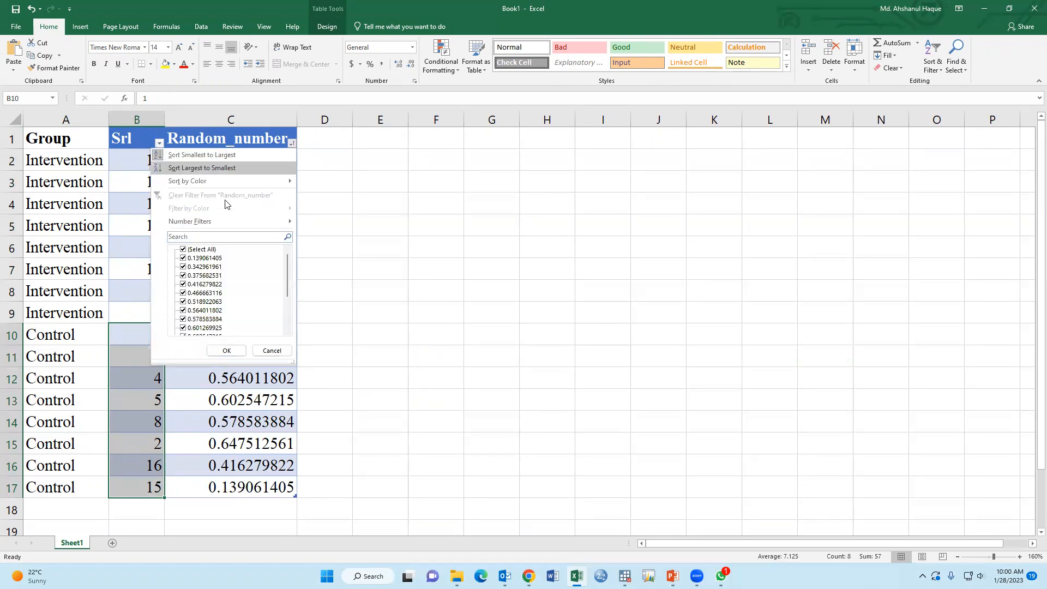
{"action": "left_click", "coordinate": [207, 154]}
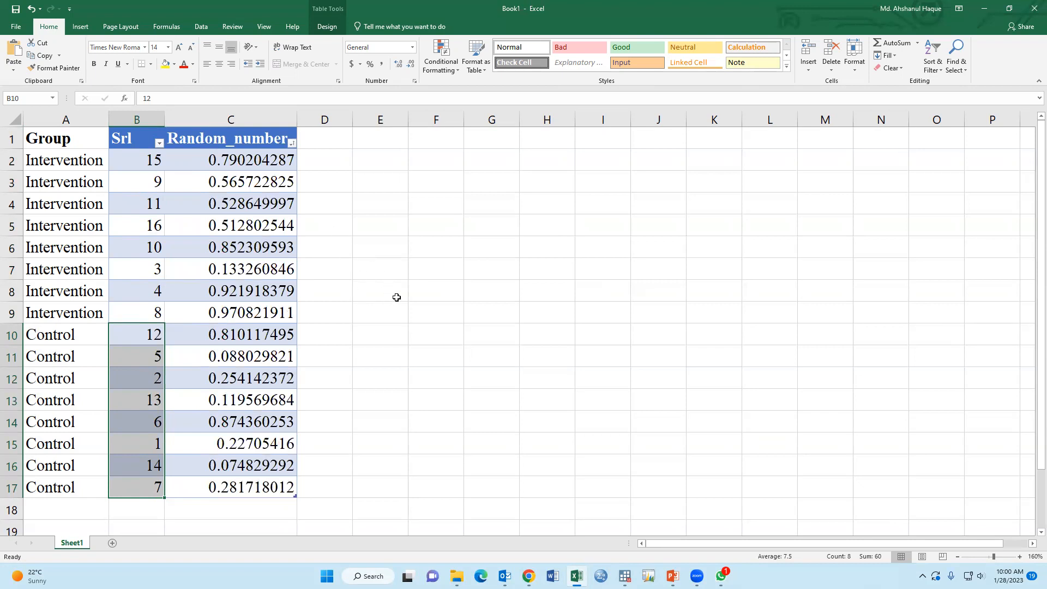
{"action": "left_click", "coordinate": [423, 245]}
Step: Replace the RAND formulas in C2:C17 with fixed numbers by copying them and pasting only values in place
{"action": "left_click_drag", "start_coordinate": [224, 161], "coordinate": [216, 480]}
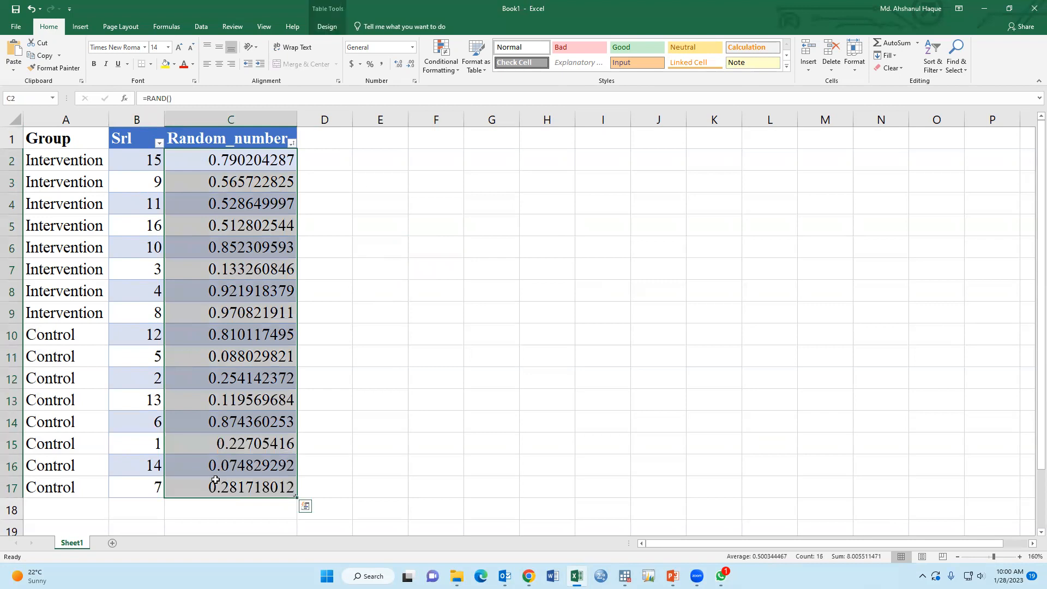
{"action": "key", "text": "ctrl+c"}
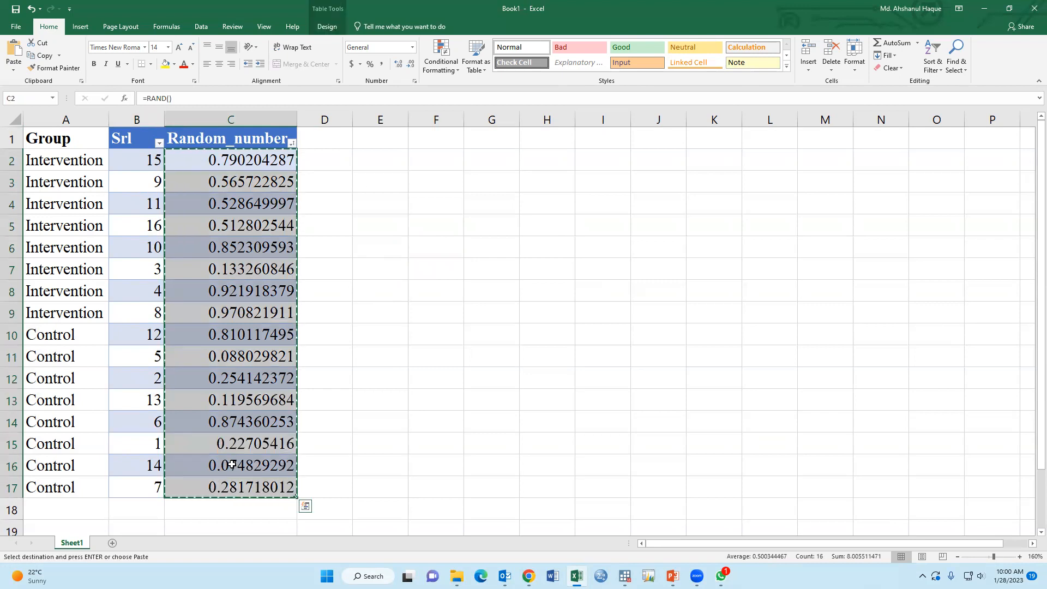
{"action": "left_click", "coordinate": [229, 165]}
{"action": "right_click", "coordinate": [228, 166]}
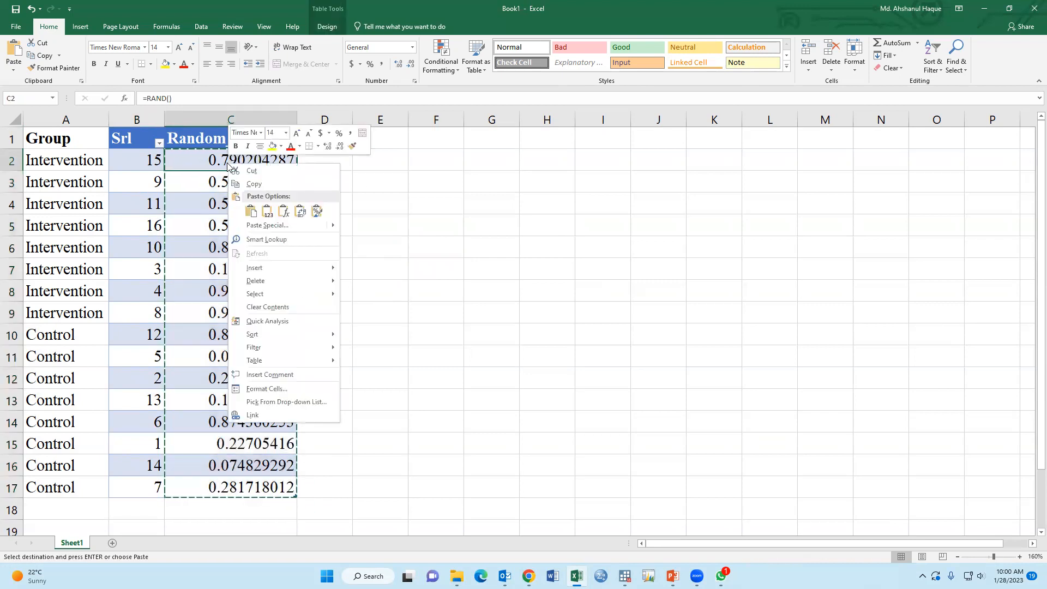
{"action": "left_click", "coordinate": [267, 214]}
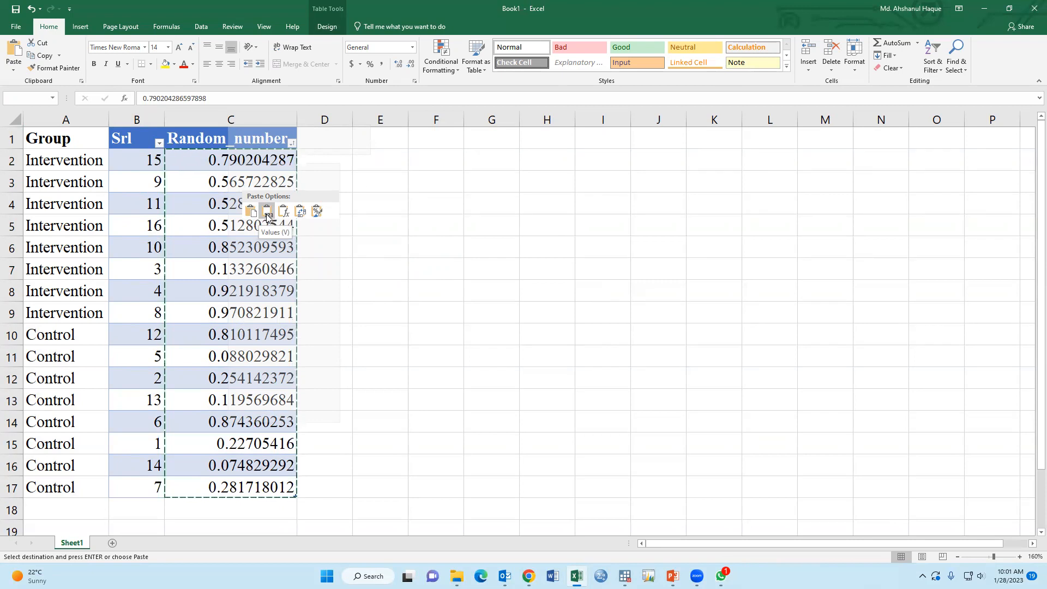
{"action": "left_click", "coordinate": [267, 214]}
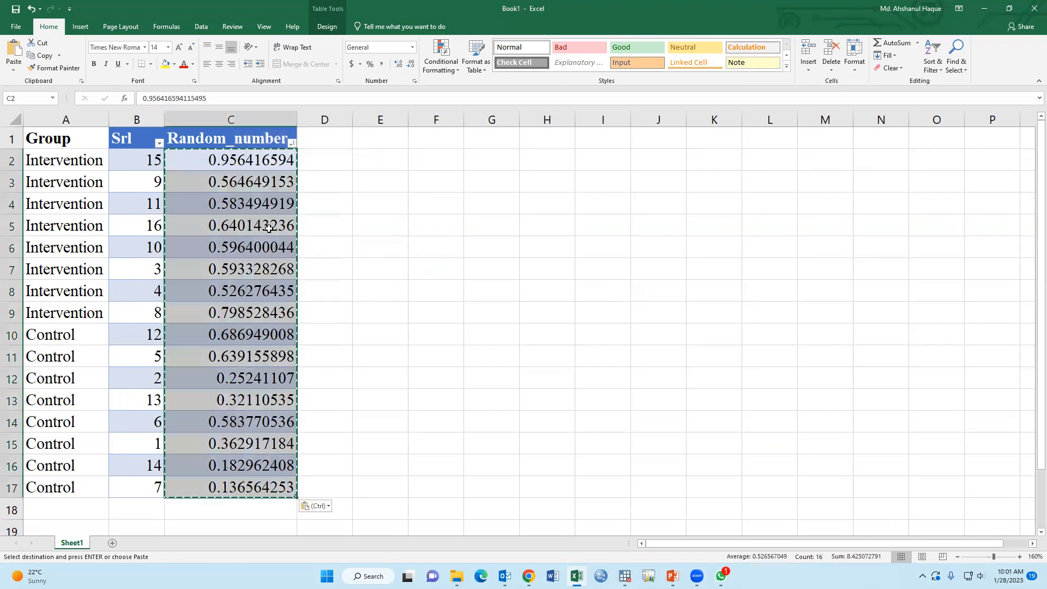
{"action": "left_click", "coordinate": [233, 203]}
{"action": "left_click", "coordinate": [242, 164]}
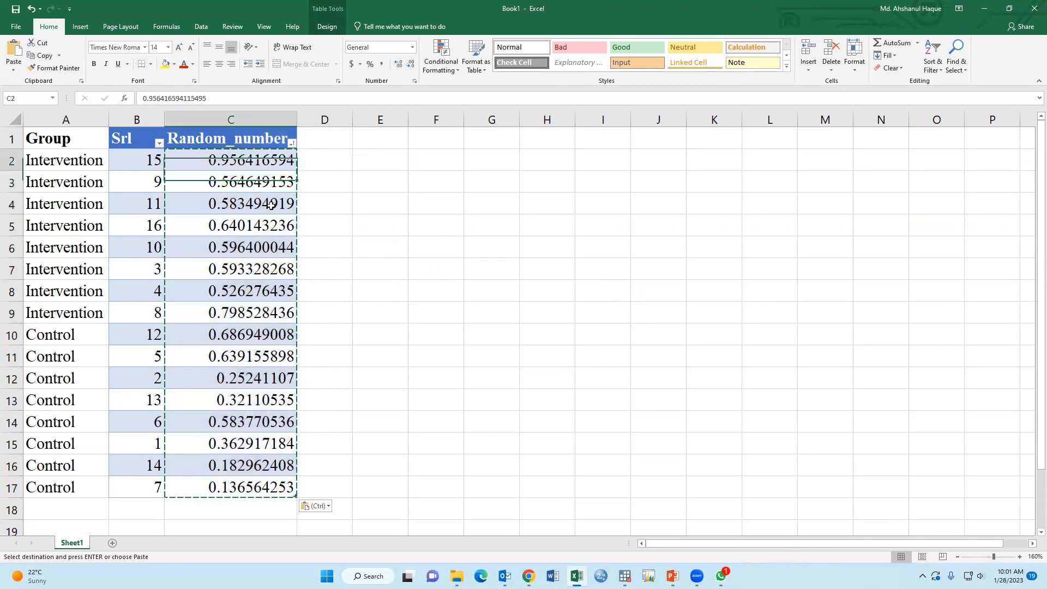
Step: Sort the table by the fixed Random_number values from smallest to largest and review the serial numbers assigned to each group
{"action": "left_click", "coordinate": [292, 143]}
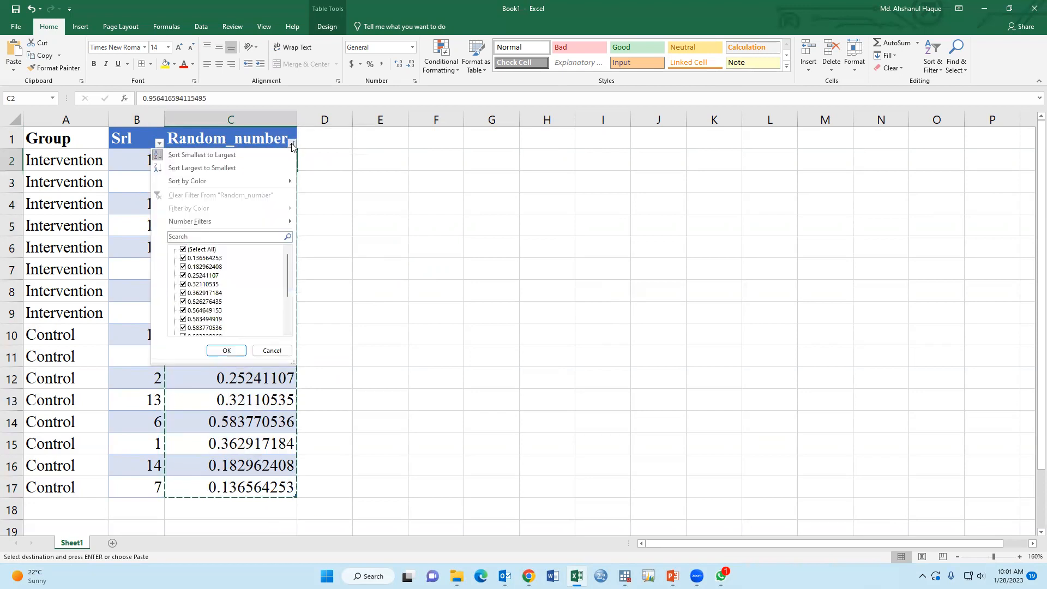
{"action": "left_click", "coordinate": [221, 155]}
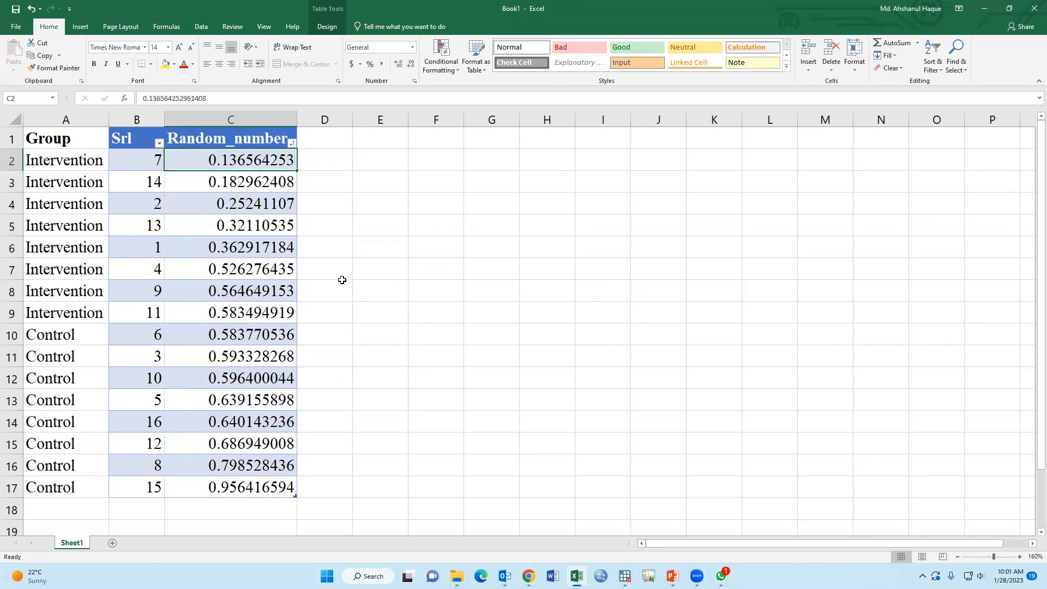
{"action": "left_click", "coordinate": [132, 161]}
{"action": "left_click", "coordinate": [134, 180]}
{"action": "left_click", "coordinate": [140, 204]}
{"action": "left_click", "coordinate": [143, 218]}
{"action": "left_click", "coordinate": [141, 243]}
{"action": "left_click_drag", "start_coordinate": [131, 158], "coordinate": [154, 484]}
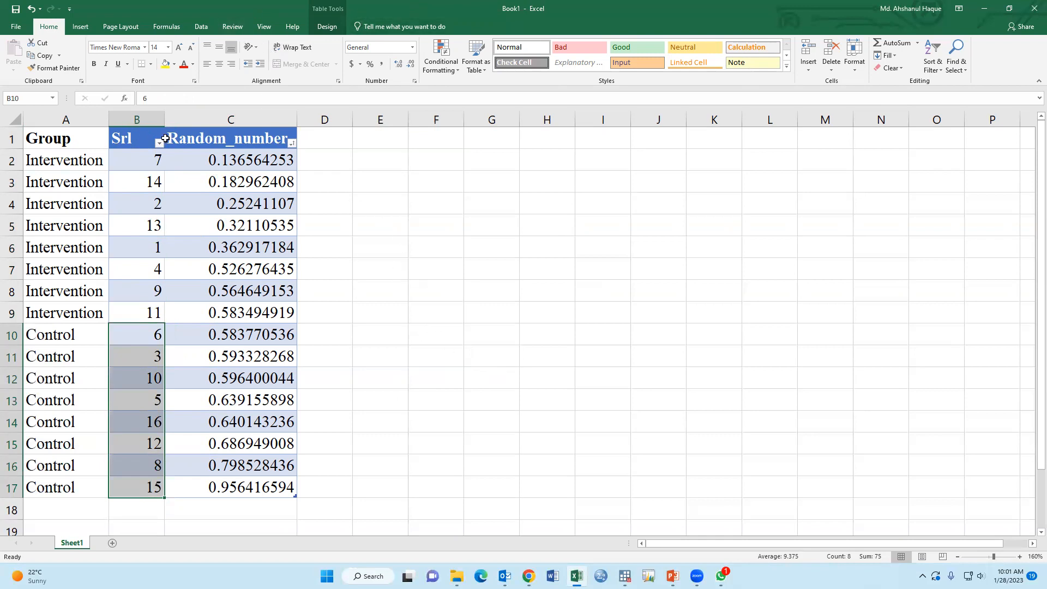
Step: Save the workbook in the Documents folder under the file name Randomization
{"action": "left_click", "coordinate": [16, 11]}
{"action": "left_click", "coordinate": [149, 246]}
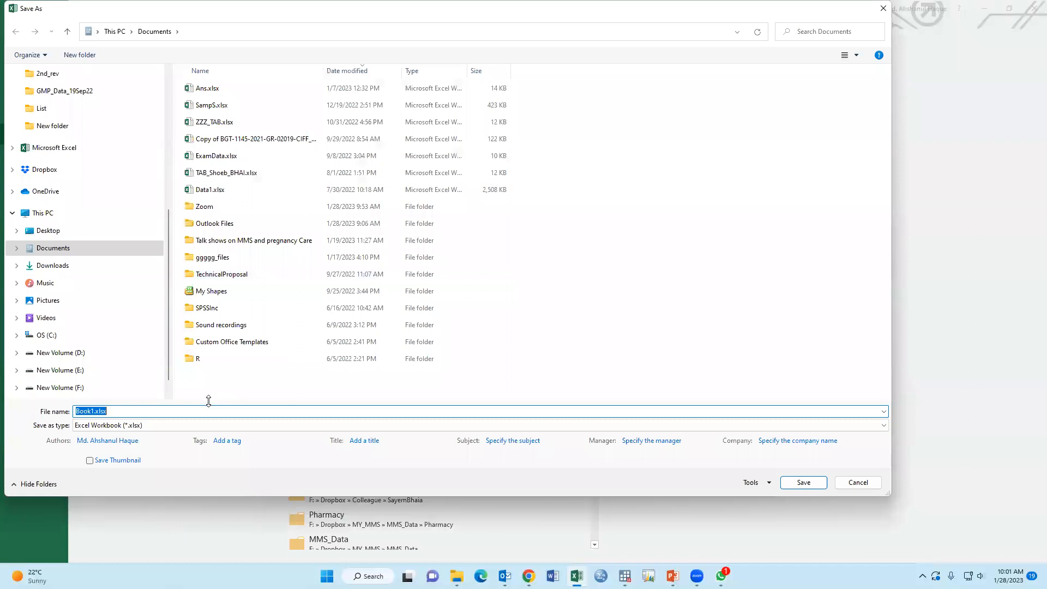
{"action": "type", "text": "Randomization"}
{"action": "key", "text": "Return"}
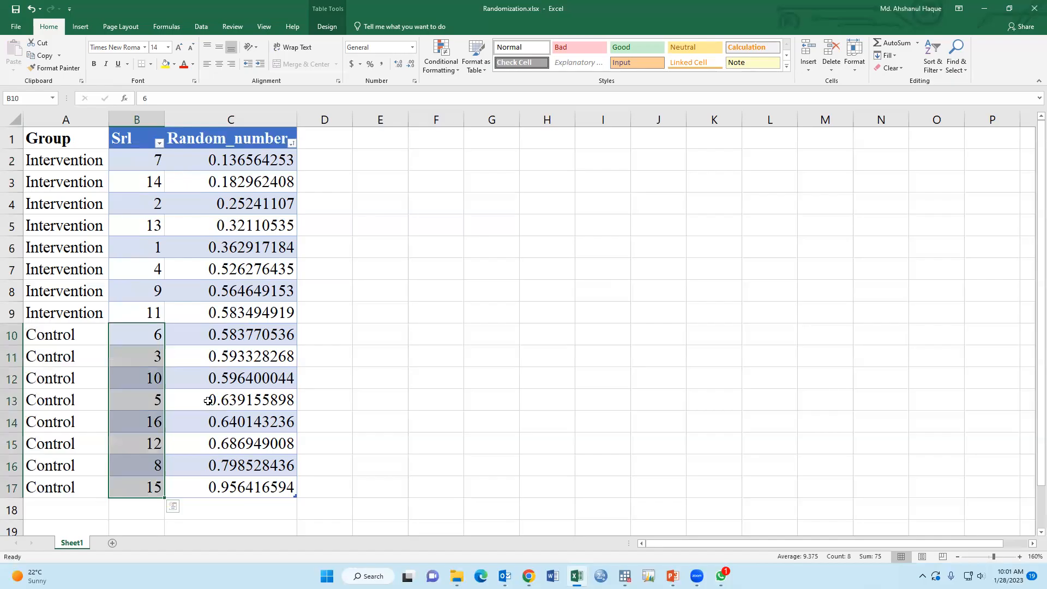
{"action": "left_click", "coordinate": [409, 422]}
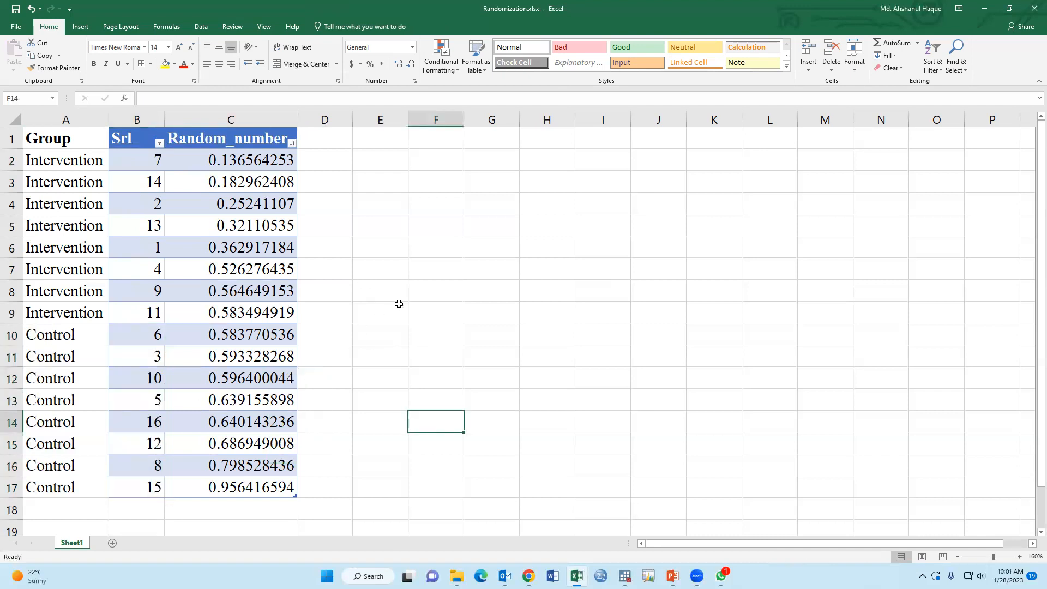
Step: Replace the fixed numbers in the Random_number column with =RAND(), entering it in C2 and filling it down to C17
{"action": "left_click", "coordinate": [243, 164]}
{"action": "key", "text": "ctrl+shift+Down"}
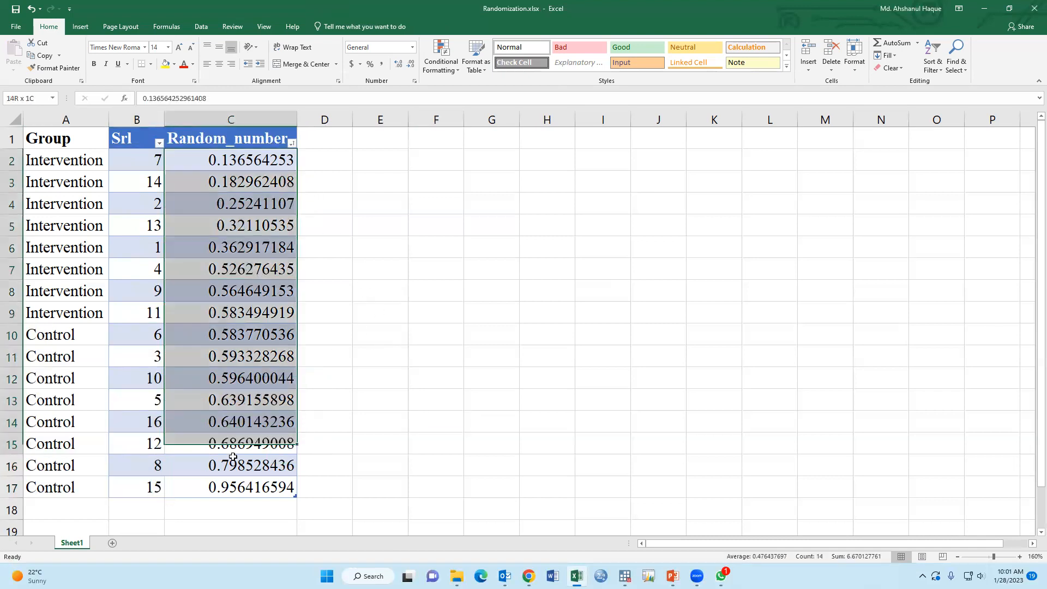
{"action": "mouse_move", "coordinate": [242, 162]}
{"action": "left_mouse_down"}
{"action": "mouse_move", "coordinate": [223, 485]}
{"action": "mouse_move", "coordinate": [237, 162]}
{"action": "left_mouse_up"}
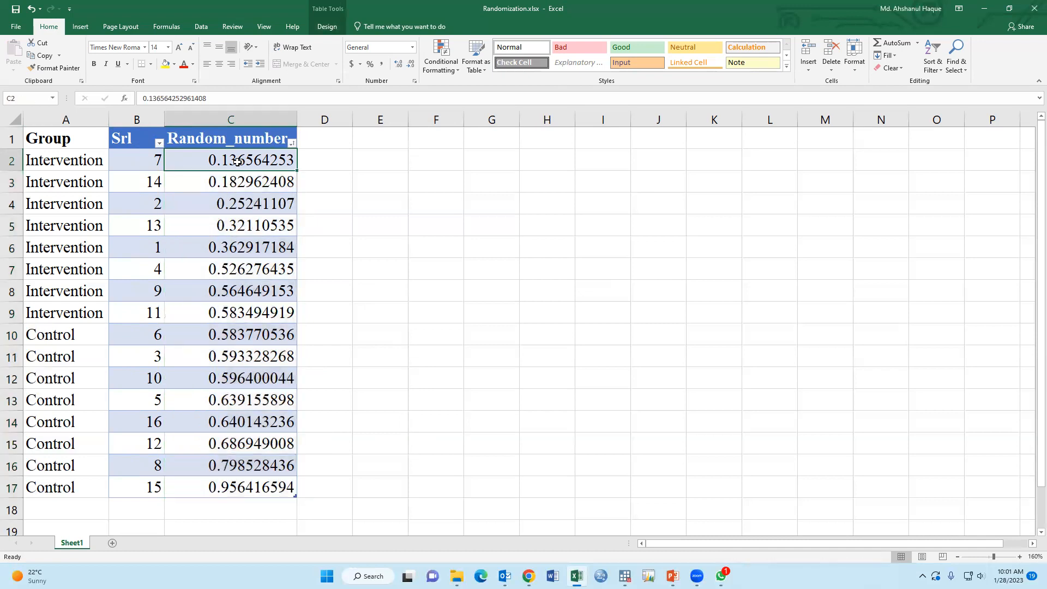
{"action": "type", "text": "=ran"}
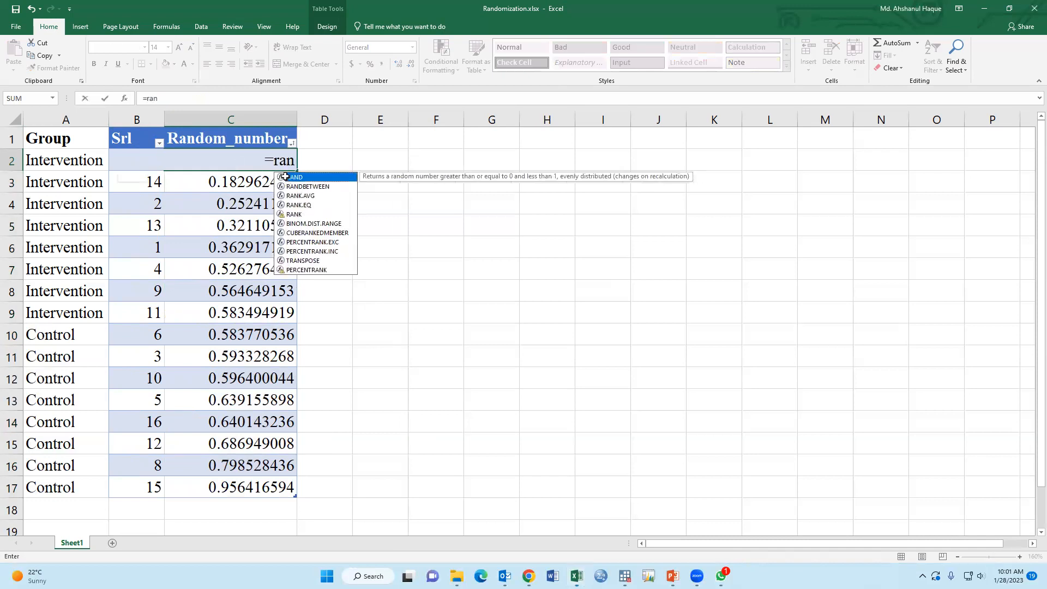
{"action": "double_click", "coordinate": [285, 177]}
{"action": "type", "text": ")"}
{"action": "key", "text": "Return"}
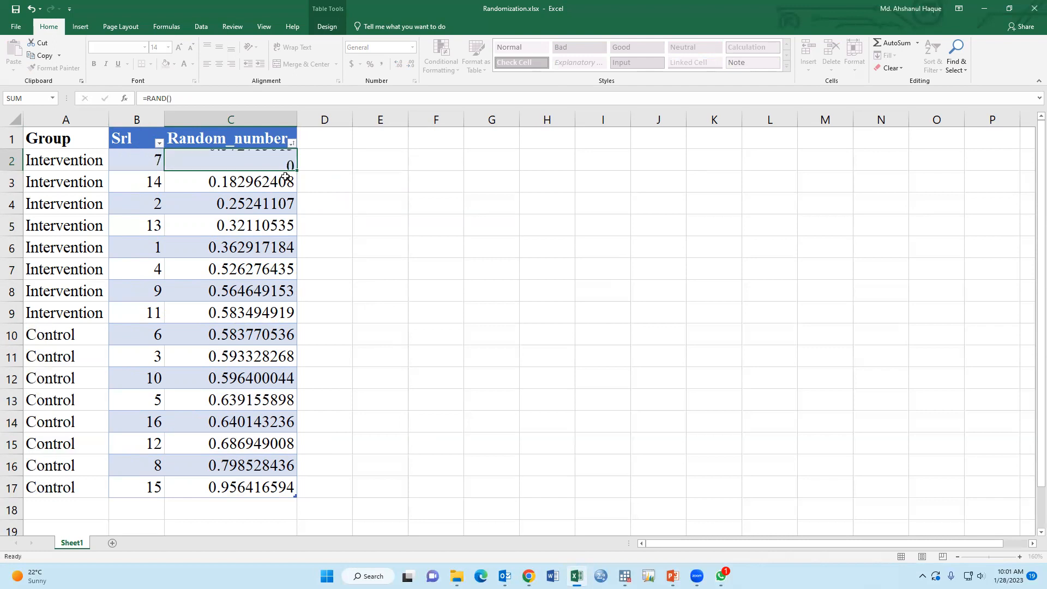
{"action": "key", "text": "Up"}
{"action": "left_click_drag", "start_coordinate": [296, 170], "coordinate": [255, 481]}
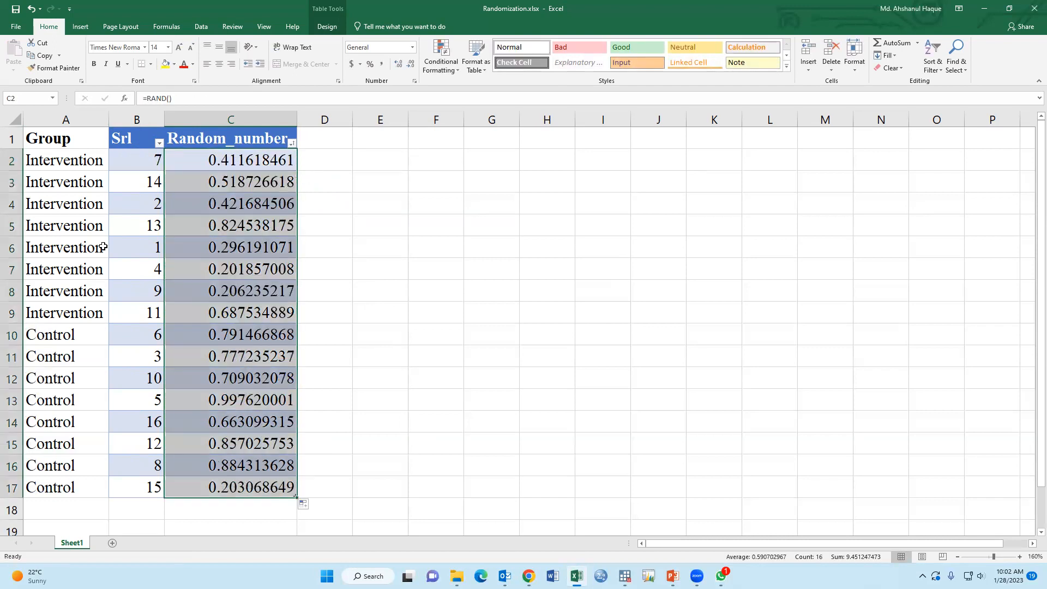
Step: Sort the table by Srl from smallest to largest and reshuffle it by sorting three times by Random_number in ascending order
{"action": "left_click", "coordinate": [159, 143]}
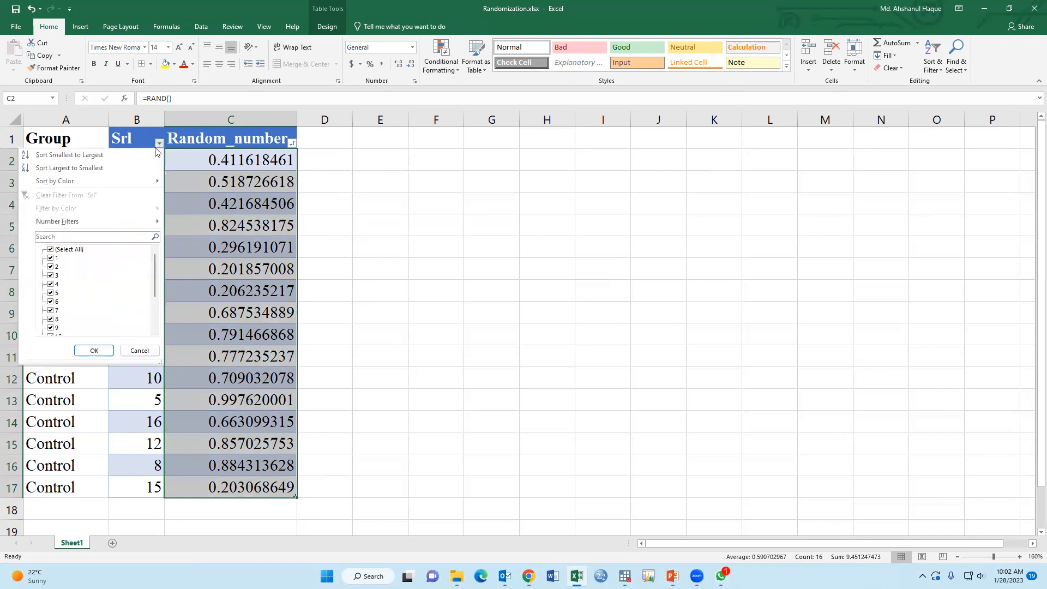
{"action": "left_click", "coordinate": [85, 159]}
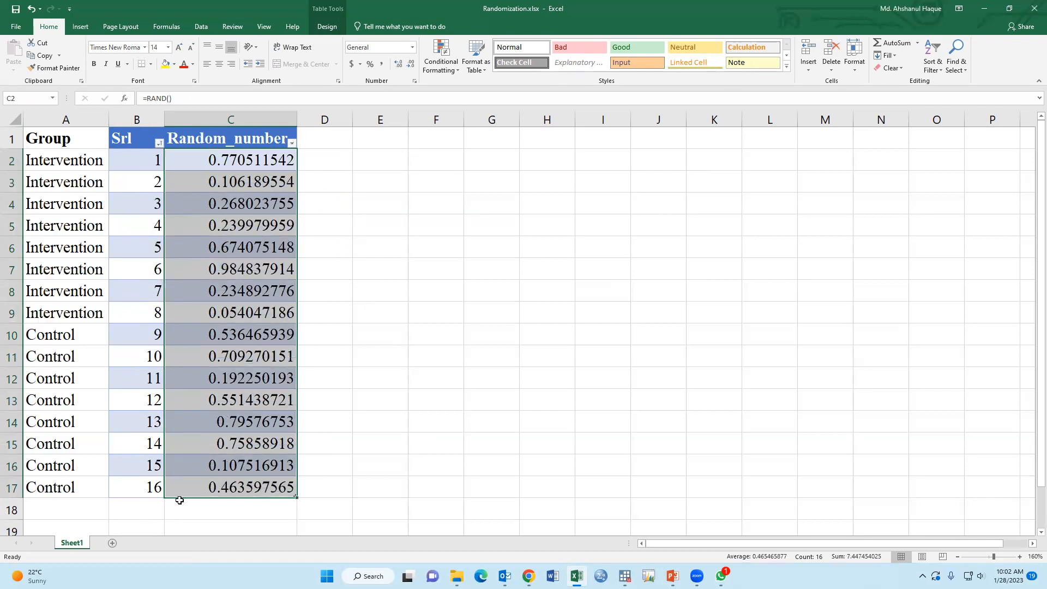
{"action": "left_click", "coordinate": [291, 143]}
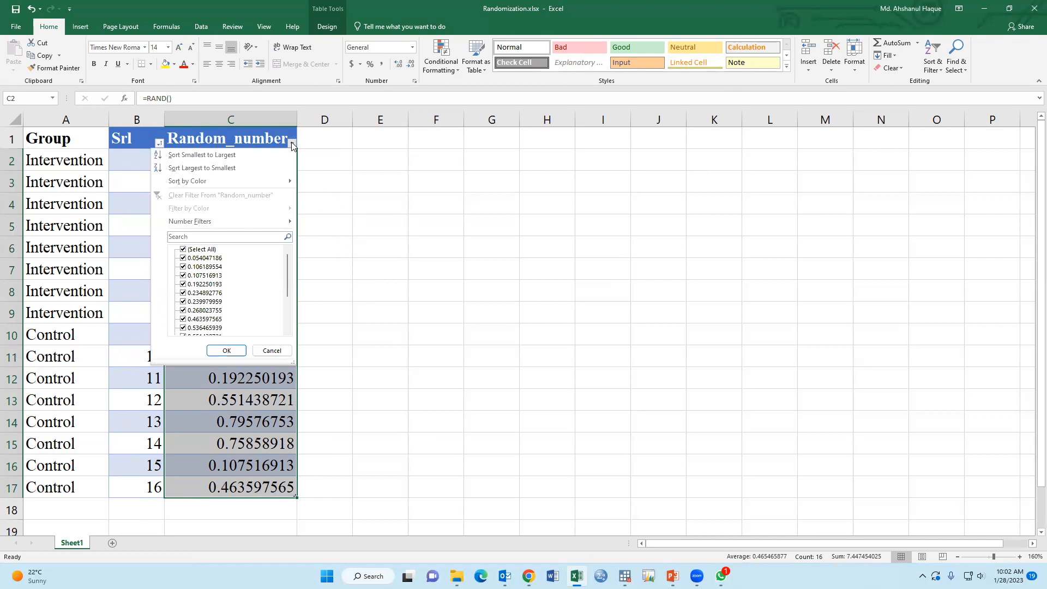
{"action": "left_click", "coordinate": [245, 155]}
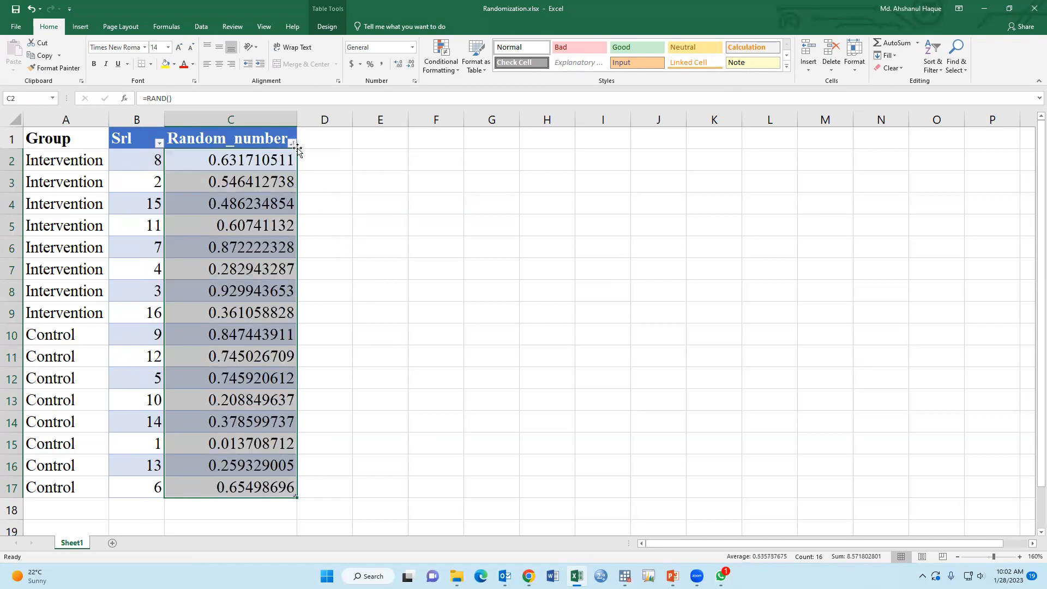
{"action": "left_click", "coordinate": [293, 143]}
{"action": "left_click", "coordinate": [244, 154]}
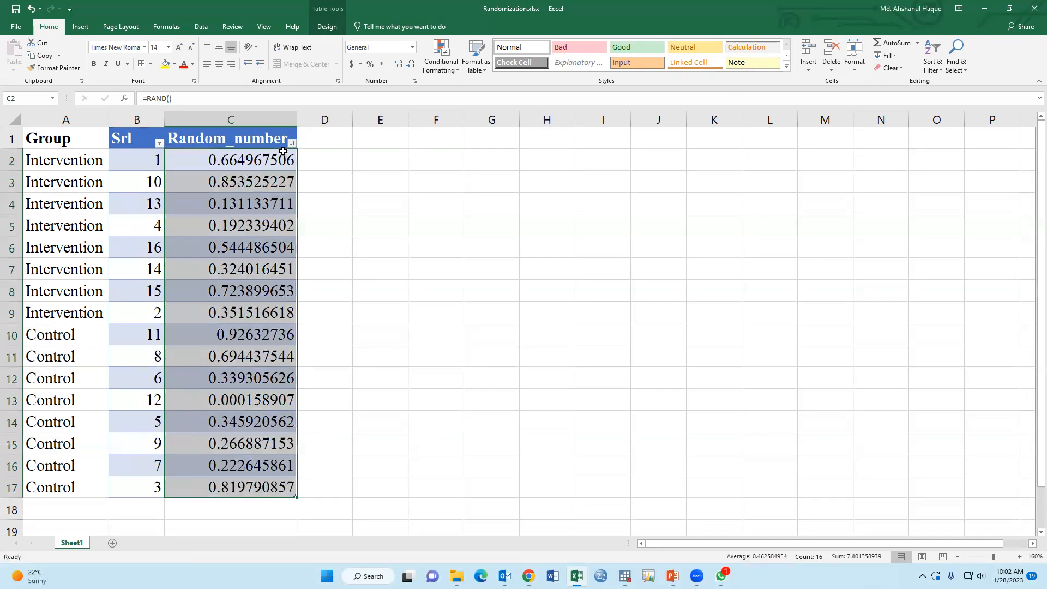
{"action": "left_click", "coordinate": [292, 144]}
{"action": "left_click", "coordinate": [242, 158]}
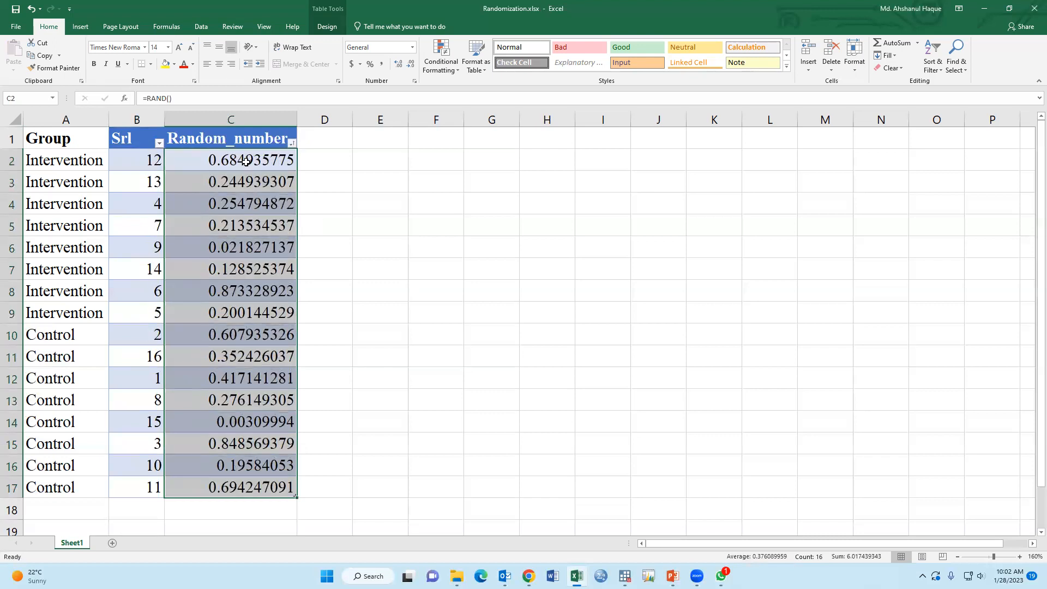
Step: Try to fix the random numbers in C2:C17 by pasting a copy of them in place as values only, and recalculate the sheet
{"action": "left_click_drag", "start_coordinate": [245, 158], "coordinate": [243, 484]}
{"action": "key", "text": "ctrl+c"}
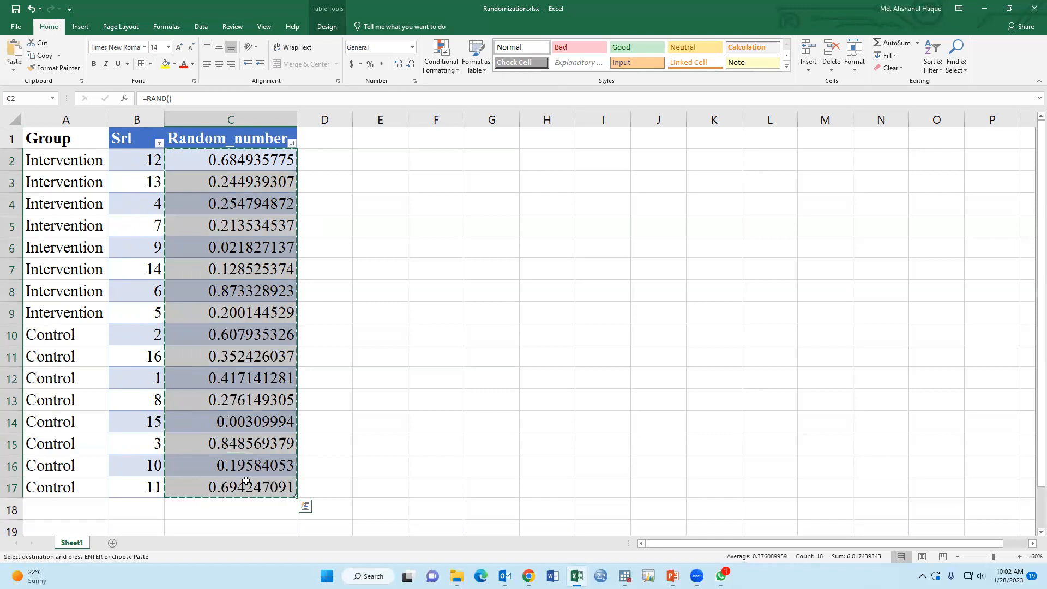
{"action": "right_click", "coordinate": [236, 163]}
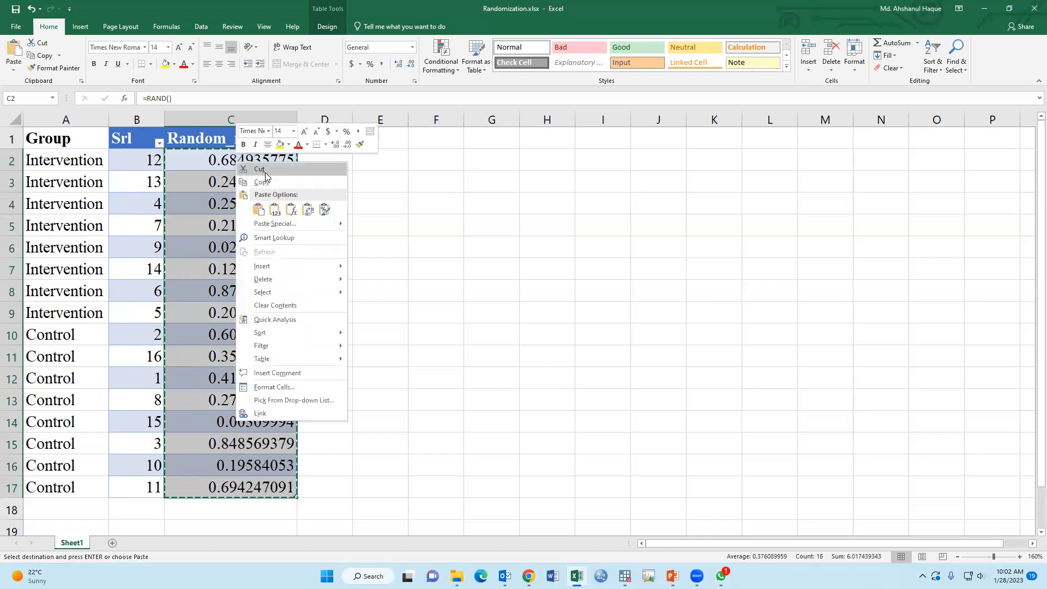
{"action": "left_click", "coordinate": [275, 211]}
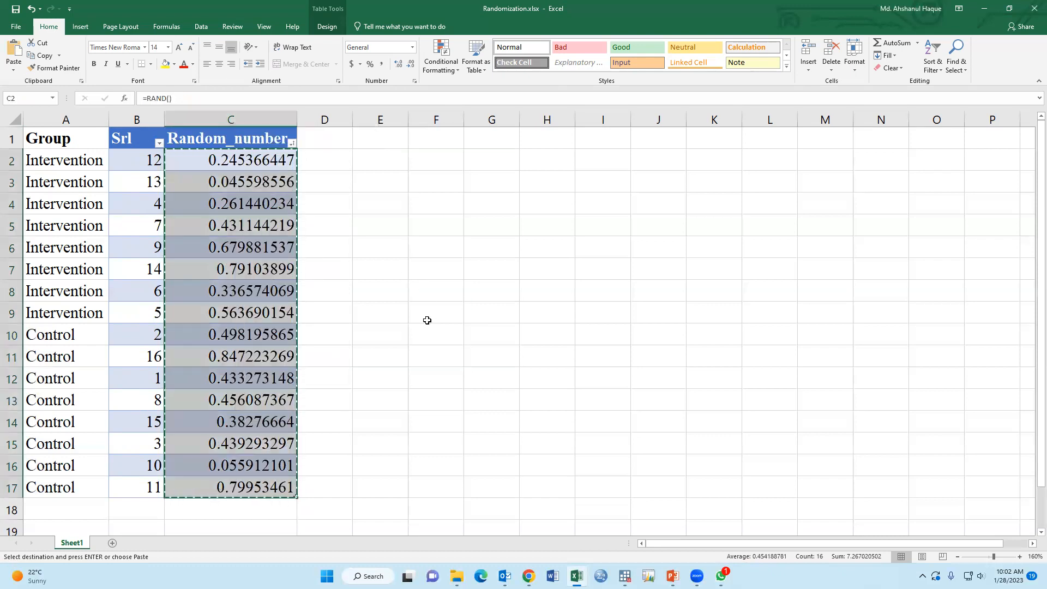
{"action": "key", "text": "F9"}
{"action": "key", "text": "F9"}
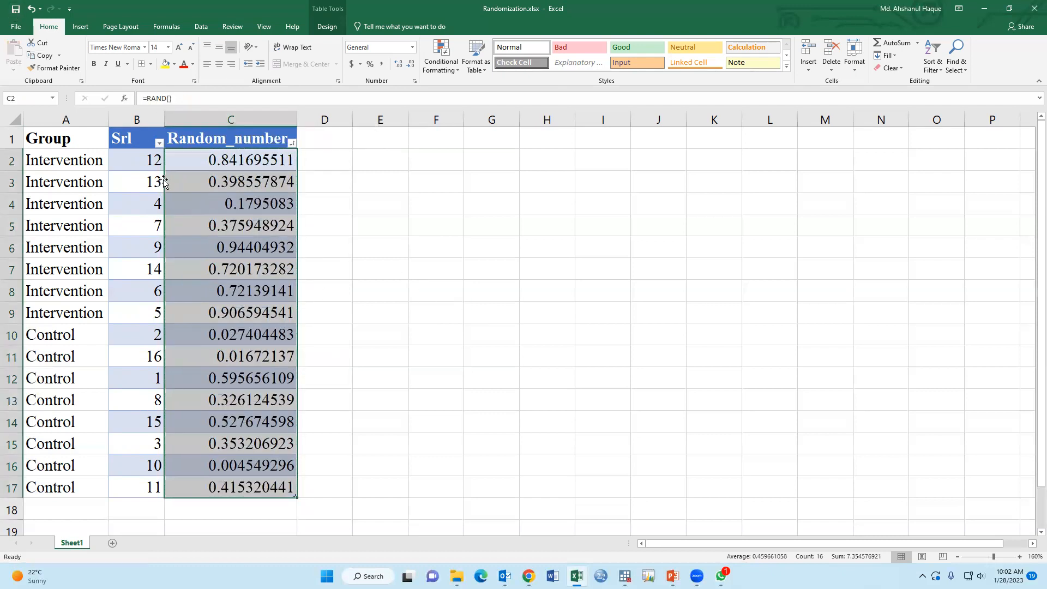
Step: Restore the original serial order by sorting the table by Srl from smallest to largest
{"action": "left_click", "coordinate": [159, 144]}
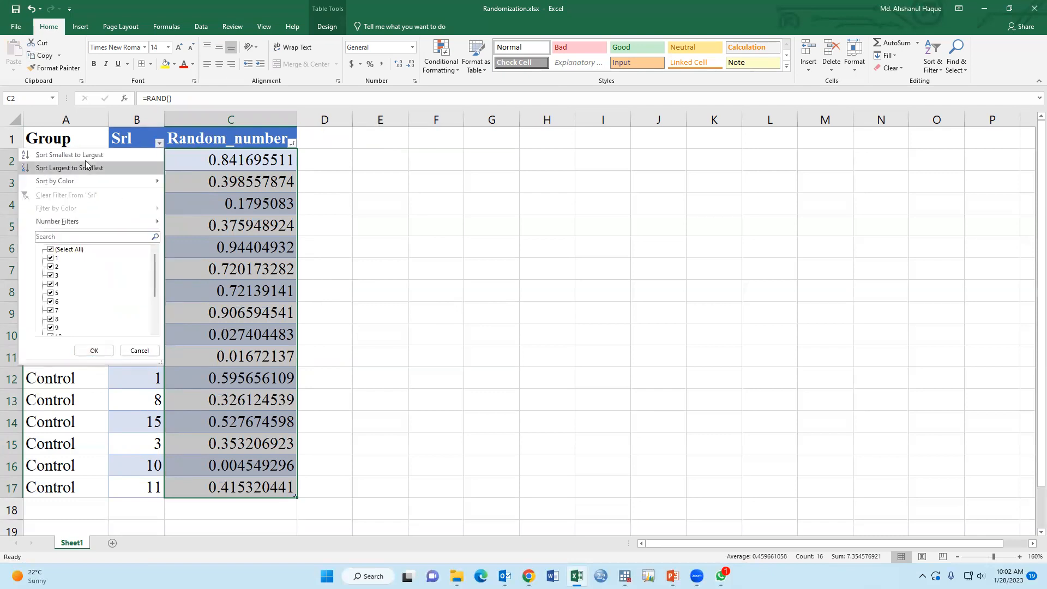
{"action": "left_click", "coordinate": [60, 155]}
{"action": "left_click", "coordinate": [453, 308]}
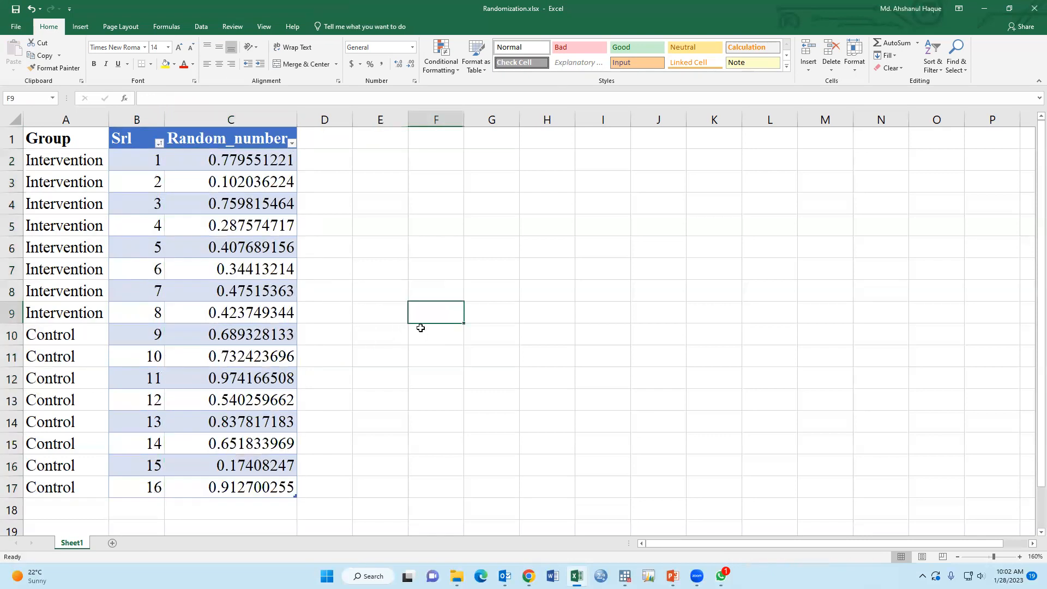